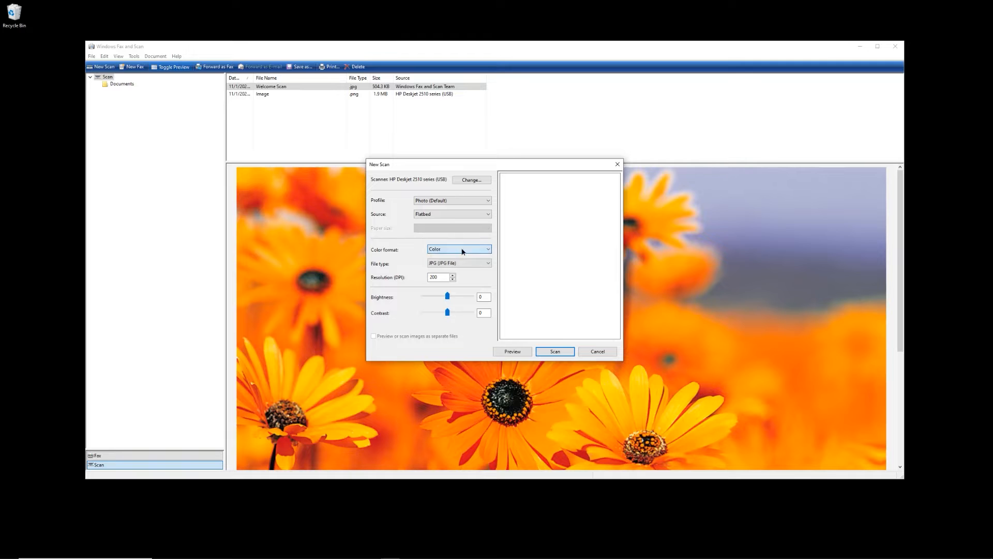
Set the scan's file type to PNG and its resolution to 600 DPI.
left_click(468, 262)
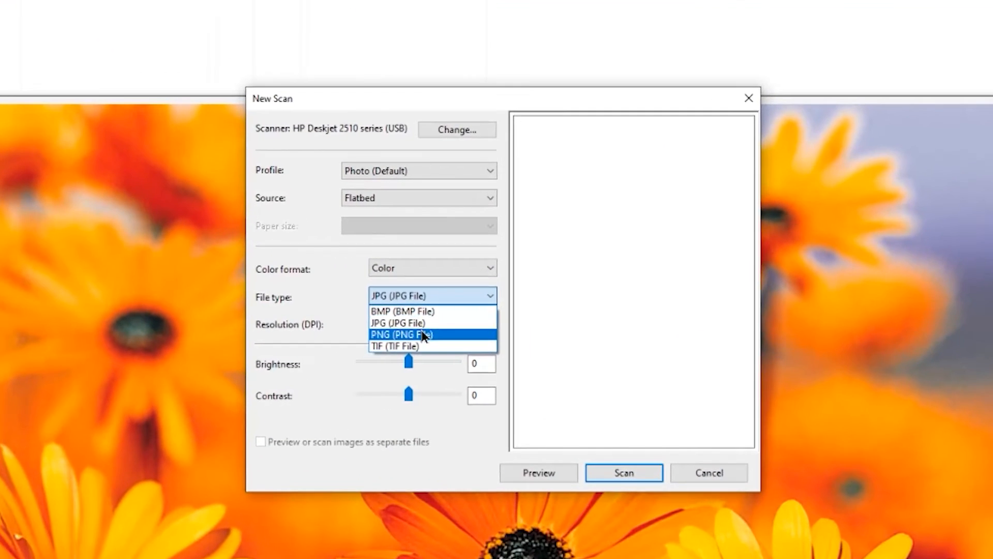
left_click(443, 327)
left_click(424, 314)
left_click(424, 314)
left_click(420, 329)
left_click(421, 320)
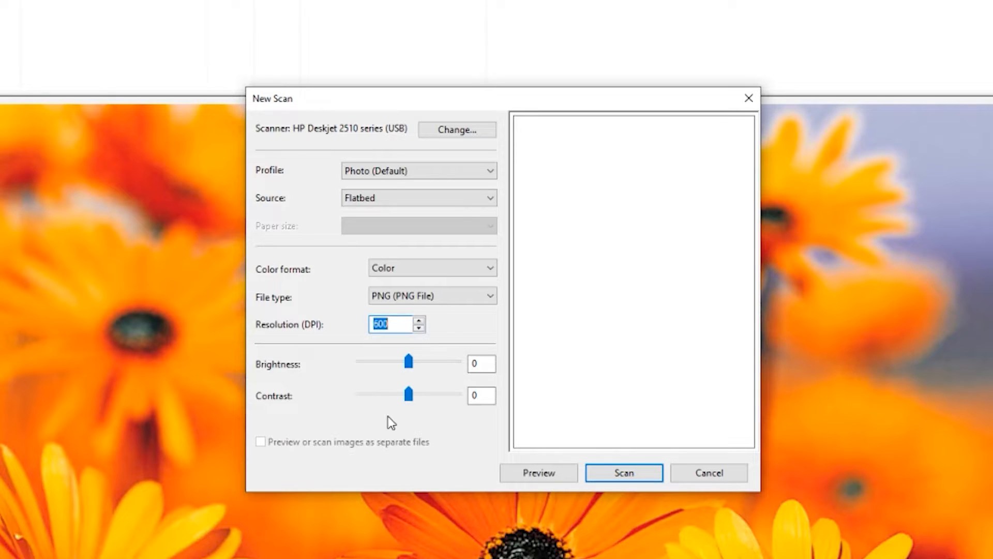
Preview the flatbed photo, narrow the scan area to the players in the middle of it, and scan that area.
left_click(561, 472)
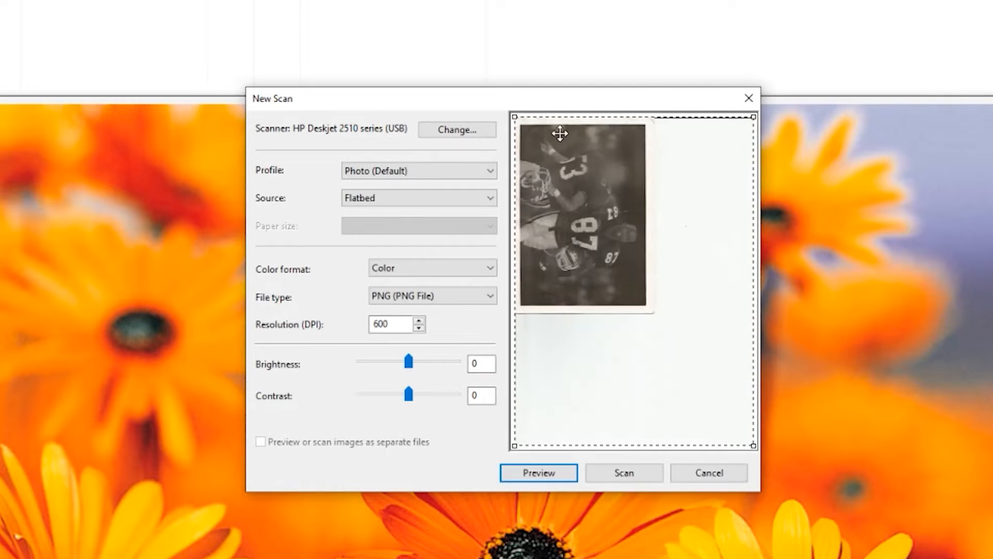
left_click_drag(512, 114, 508, 168)
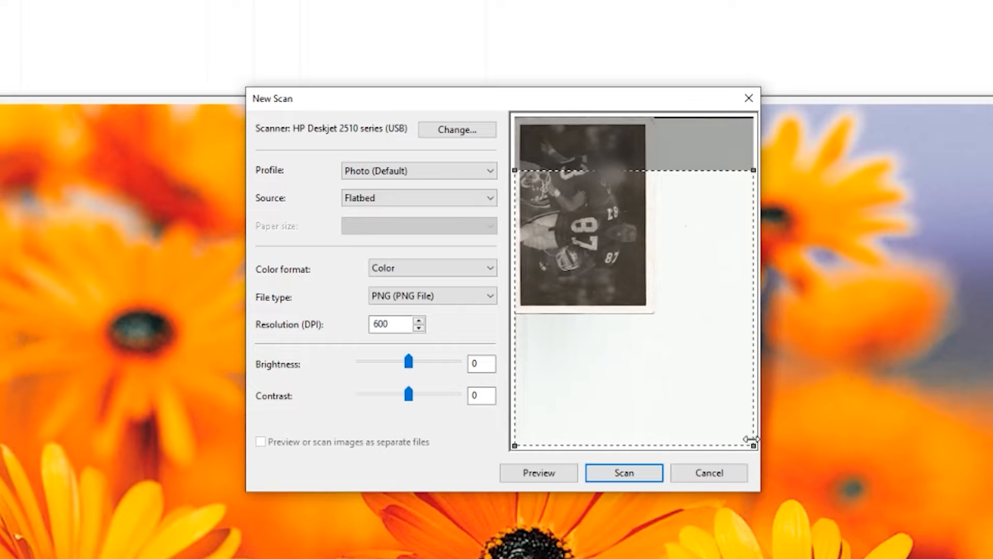
left_click_drag(754, 445, 646, 291)
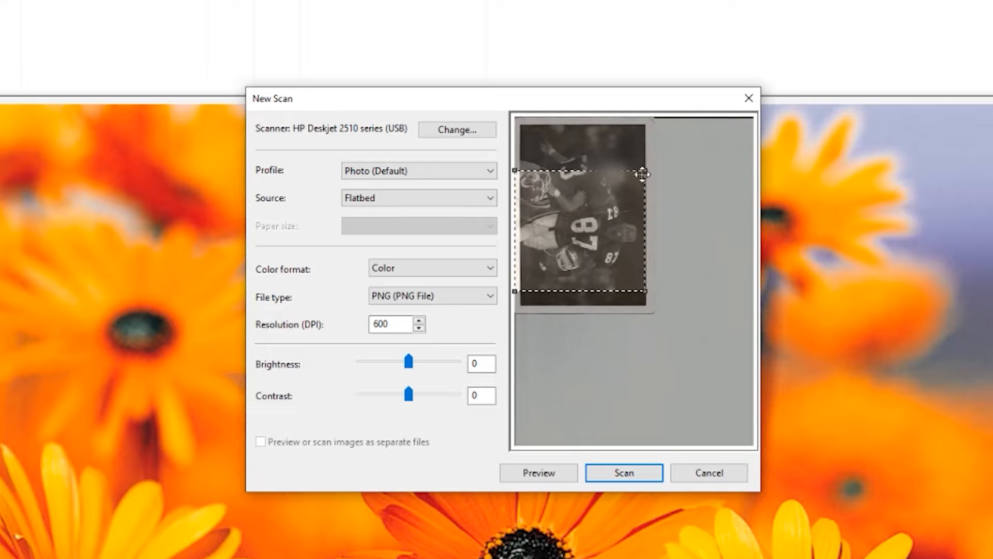
left_click_drag(515, 171, 519, 172)
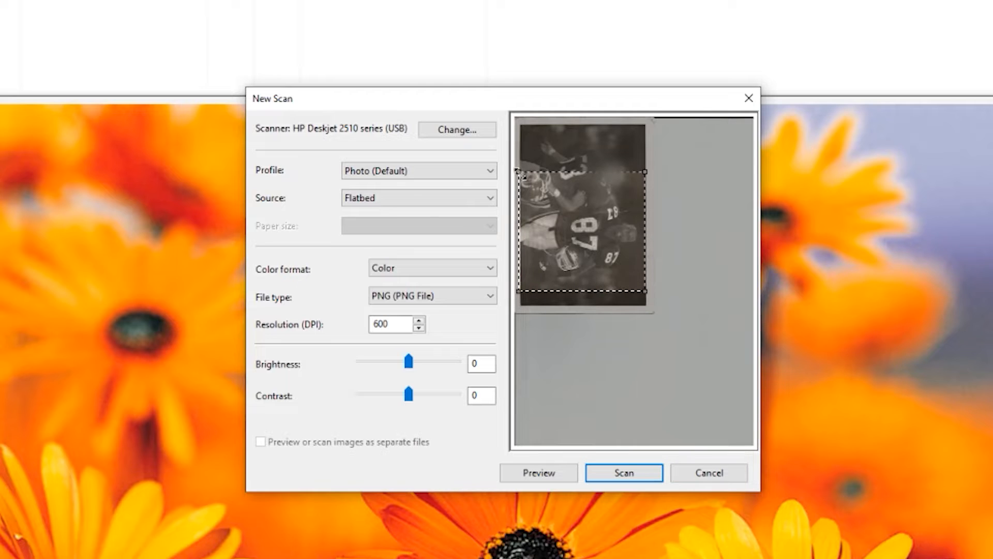
left_click(532, 474)
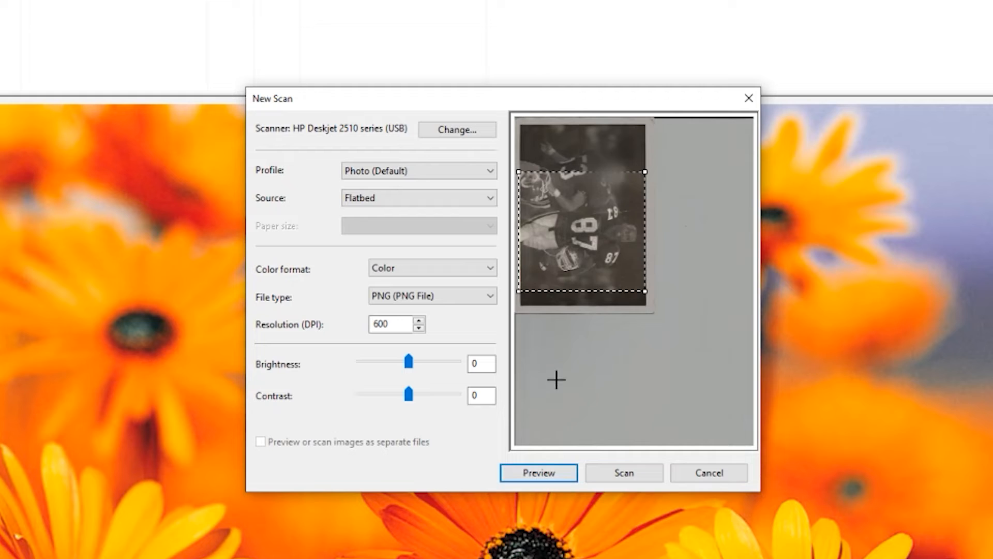
left_click(603, 474)
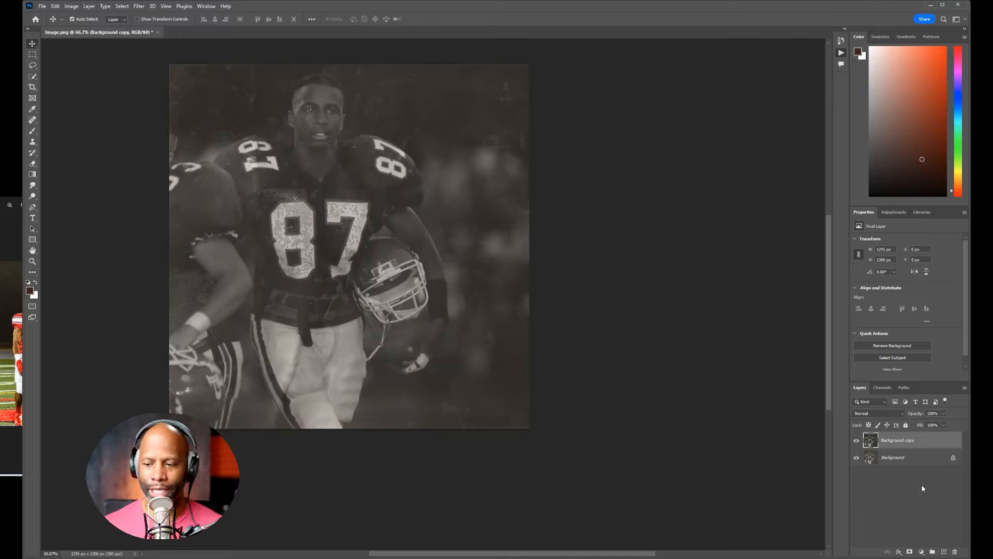
In Photoshop, hide the Background copy layer and duplicate the original Background layer for retouching.
left_click(857, 442)
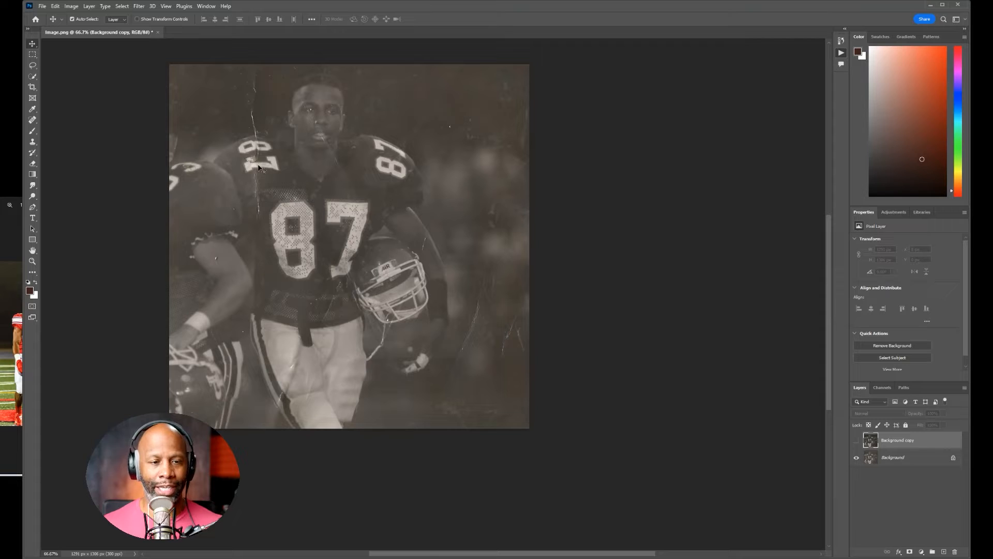
key("j")
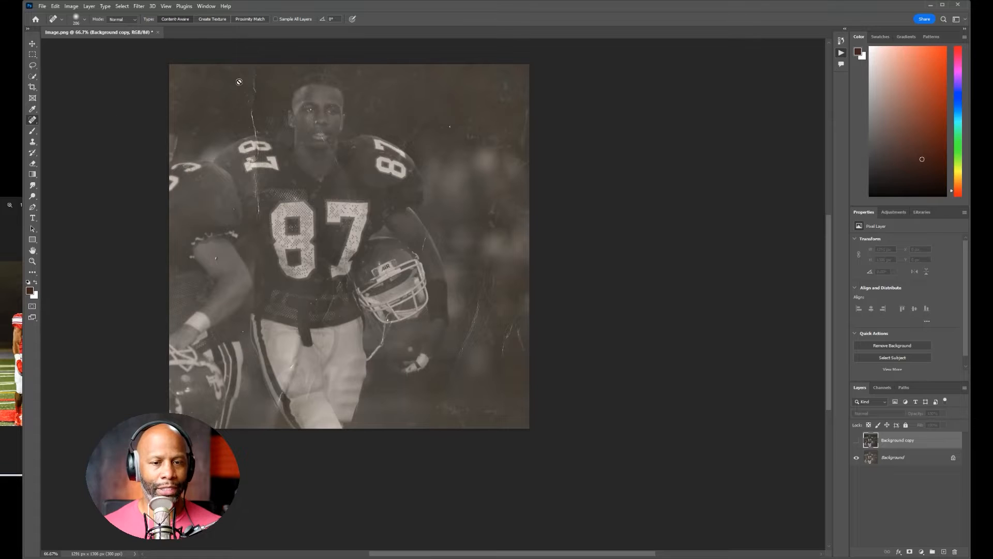
left_click(919, 461)
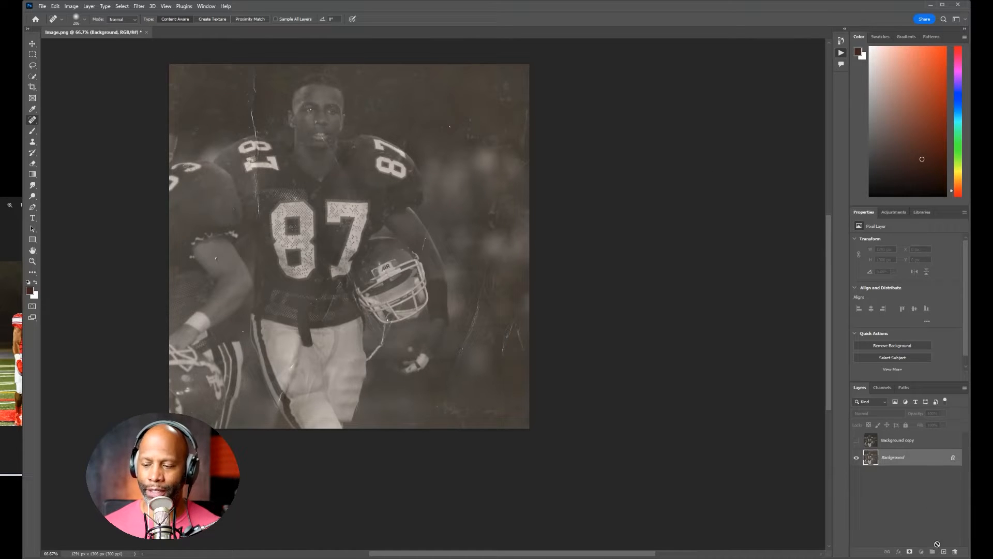
left_click_drag(944, 550, 944, 551)
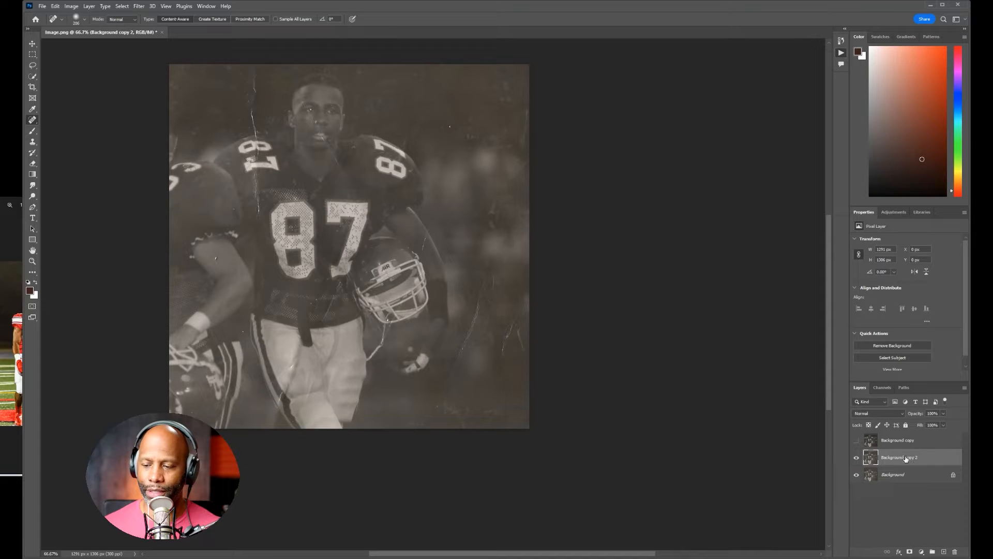
Remove the upper part of the vertical scratch beside the player's head with a smaller Spot Healing Brush.
key("bracketleft")
key("bracketleft")
key("bracketleft")
key("bracketleft")
key("bracketleft")
key("bracketleft")
key("bracketleft")
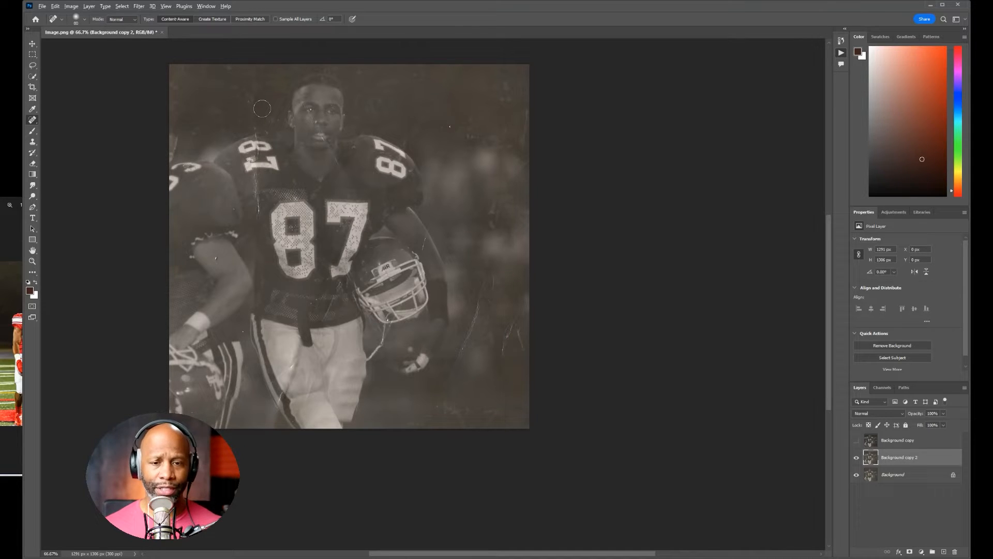
Heal the short white scratch on the player's arm above the helmet with a finer Spot Healing Brush.
key("ctrl+plus")
key("ctrl+plus")
key("ctrl+plus")
key("ctrl+plus")
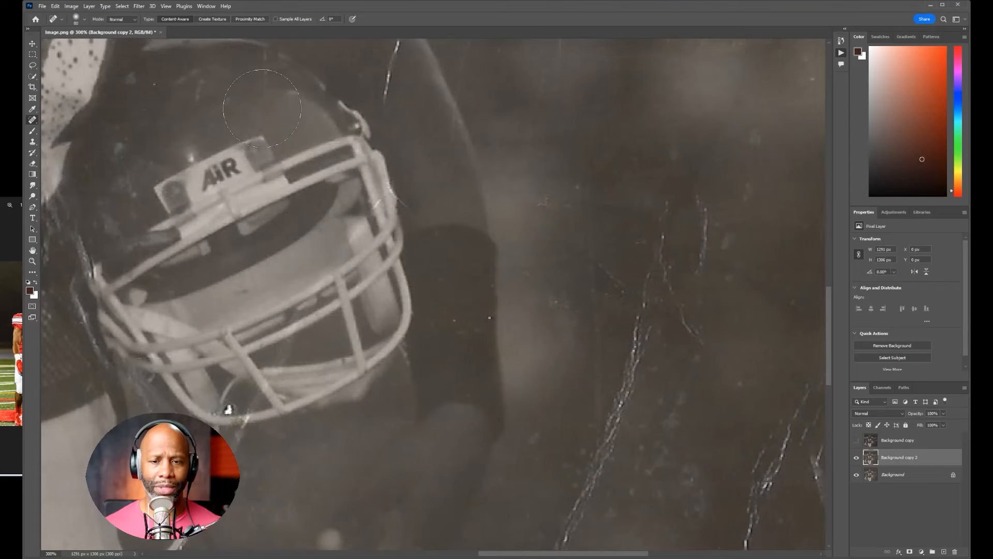
key("space")
left_click_drag(247, 138, 503, 333)
mouse_move(331, 208)
left_mouse_down()
mouse_move(333, 239)
mouse_move(107, 207)
left_mouse_up()
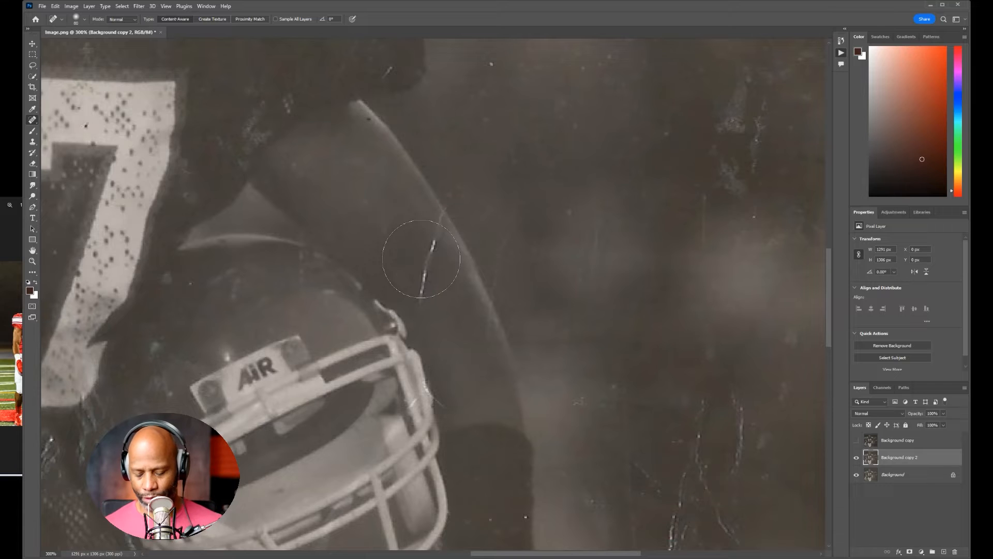
key("bracketleft")
key("bracketleft")
key("bracketleft")
key("bracketleft")
key("bracketleft")
key("bracketleft")
left_click_drag(435, 239, 422, 293)
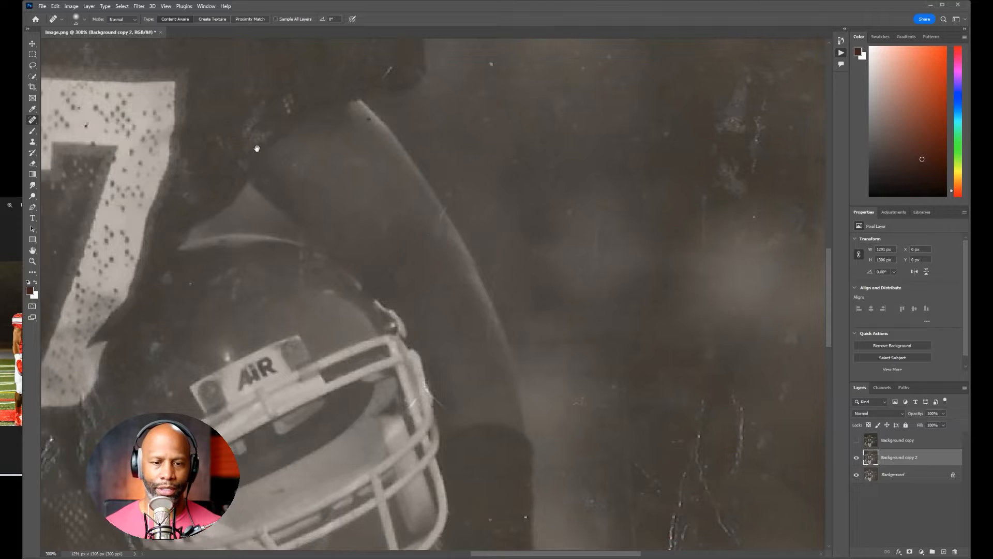
Heal the crease and smeared patch between the shoulder digits 8 and 7 with the Spot Healing Brush.
left_click_drag(255, 149, 516, 449)
left_click_drag(249, 189, 387, 278)
left_click_drag(458, 408, 471, 438)
left_click_drag(262, 173, 409, 168)
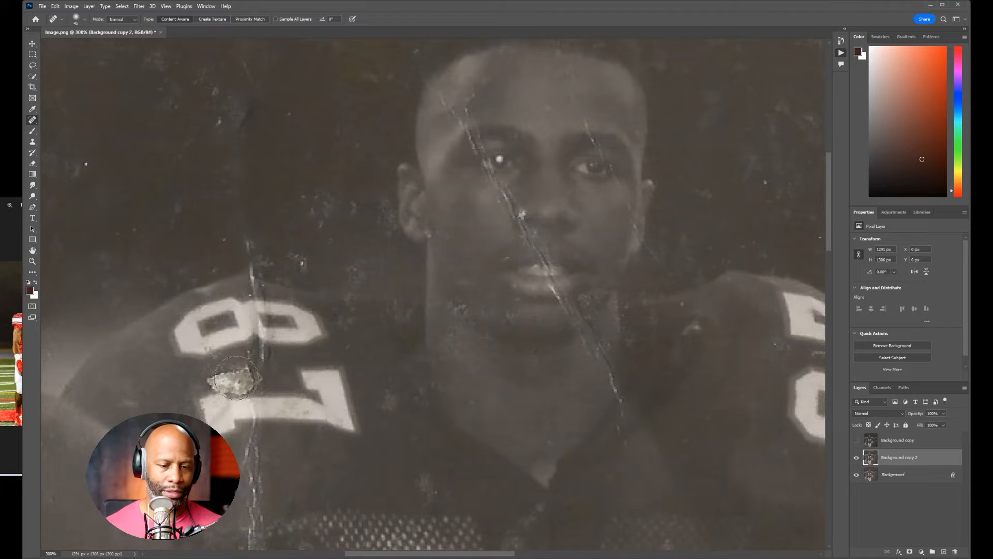
key("bracketright")
key("bracketleft")
mouse_move(249, 371)
left_mouse_down()
mouse_move(233, 385)
mouse_move(218, 380)
mouse_move(242, 384)
mouse_move(217, 380)
left_mouse_up()
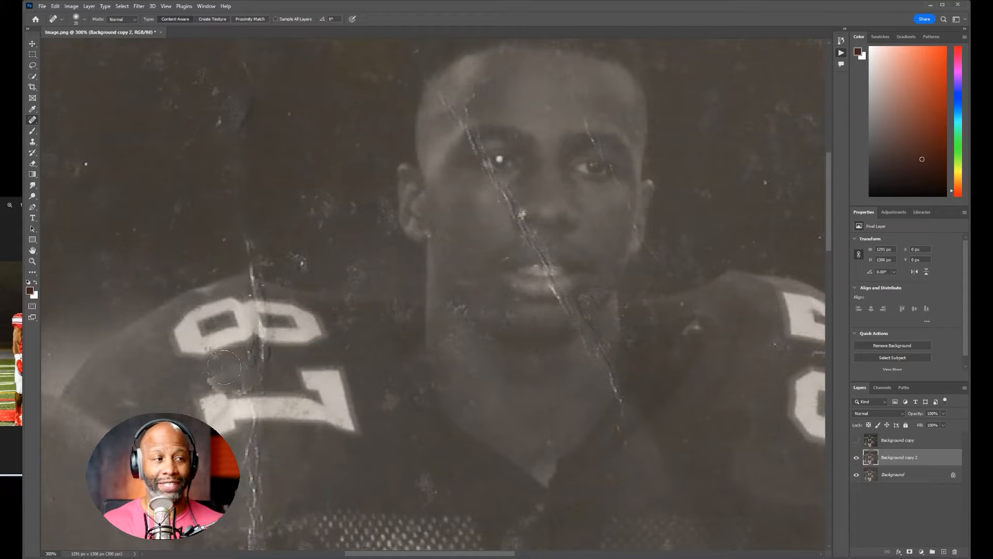
Using a small Clone Stamp brush, copy clean dark jersey fabric over the damaged patch between the shoulder digits 8 and 7.
left_click(32, 142)
key("bracketleft")
key("bracketleft")
key("bracketleft")
key("bracketleft")
key("bracketleft")
key("bracketleft")
key("bracketleft")
key("bracketleft")
key("bracketleft")
key("bracketleft")
key("bracketleft")
key("bracketleft")
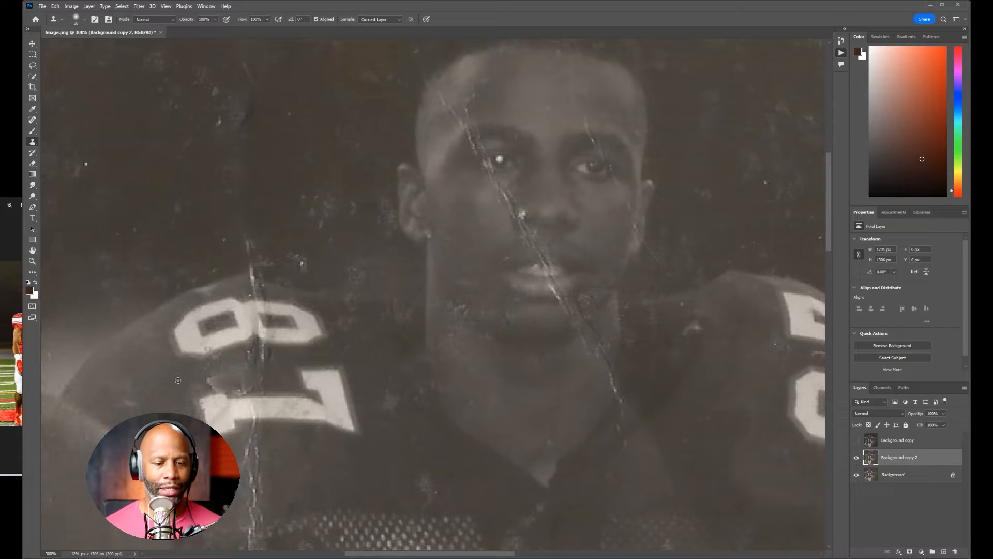
left_click(178, 380, "alt")
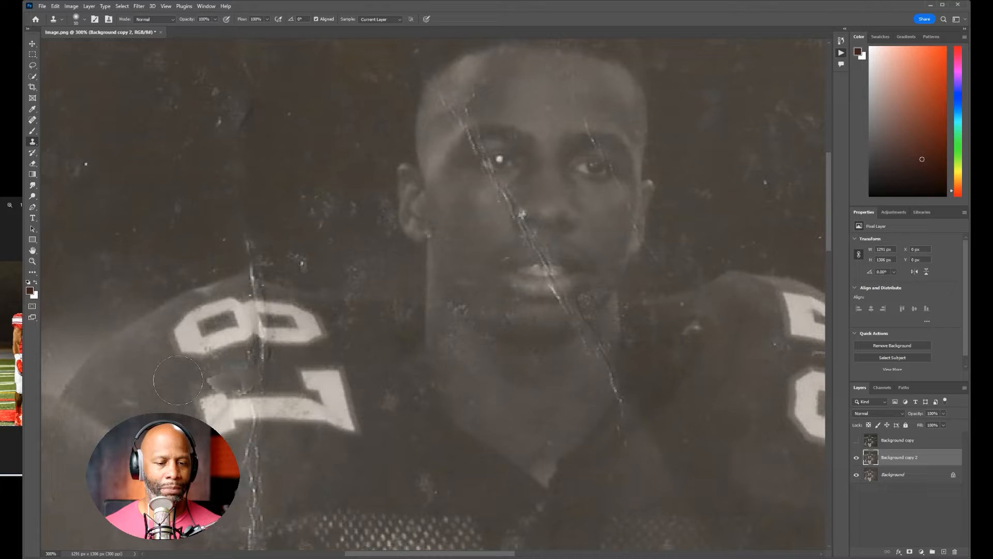
key("bracketleft")
key("bracketleft")
mouse_move(210, 376)
left_mouse_down()
mouse_move(255, 375)
mouse_move(260, 393)
mouse_move(263, 379)
mouse_move(239, 383)
mouse_move(261, 366)
left_mouse_up()
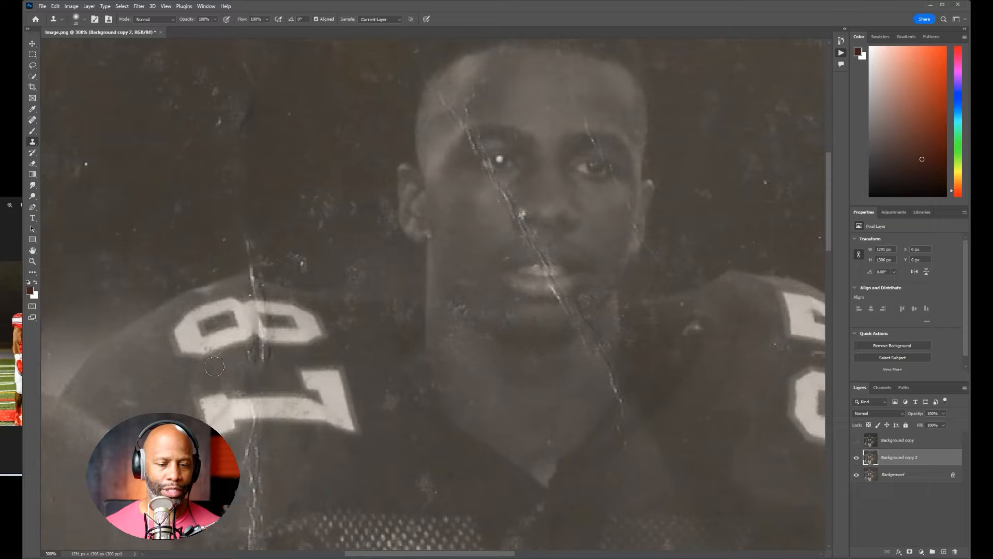
left_click_drag(217, 364, 265, 359)
Clone clean dark areas over the scratch above the shoulder, the marks below the 8 and the specks beside the neck.
left_click(277, 378, "alt")
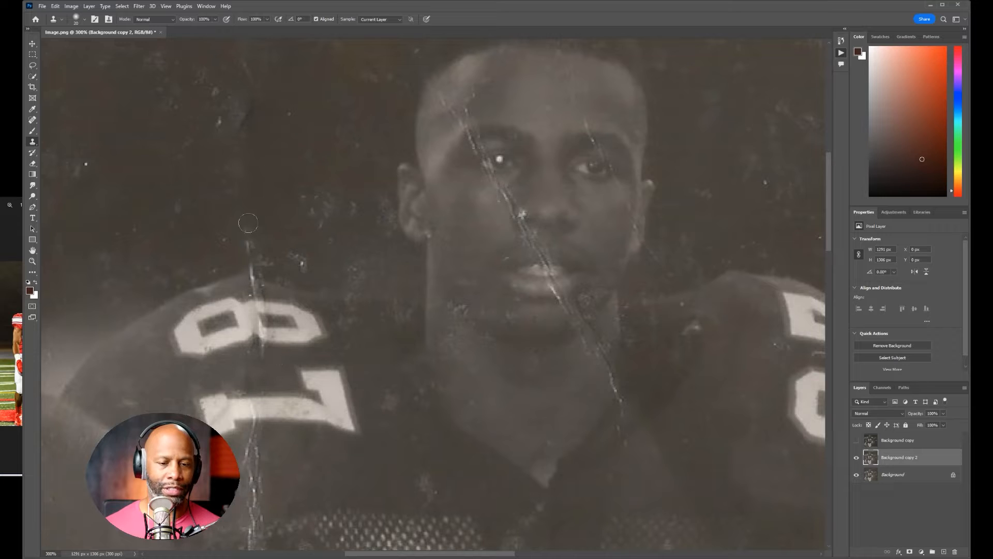
mouse_move(246, 244)
left_mouse_down()
mouse_move(256, 289)
mouse_move(274, 298)
left_mouse_up()
left_click(314, 374, "alt")
left_click_drag(273, 356, 268, 357)
left_click(315, 377, "alt")
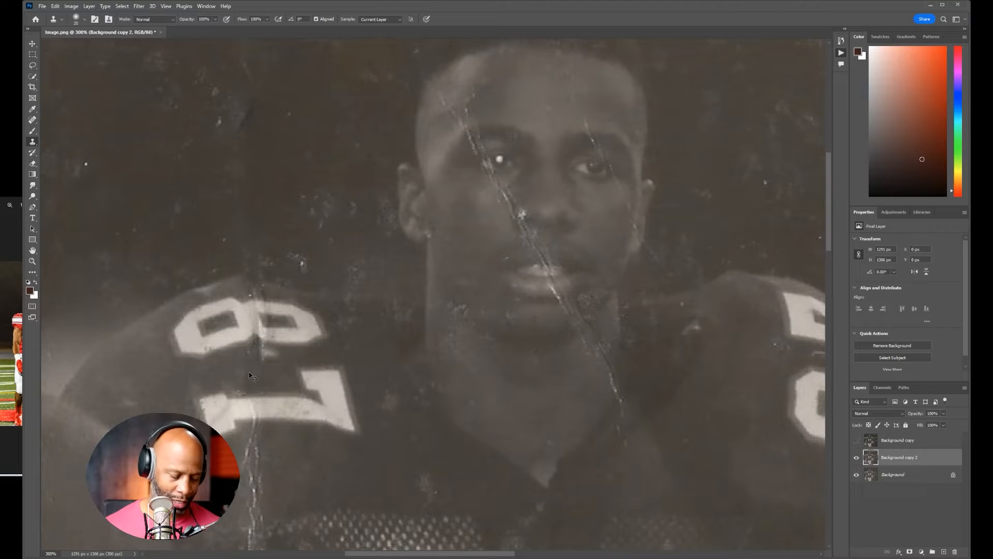
left_click(276, 376, "alt")
left_click_drag(267, 361, 260, 351)
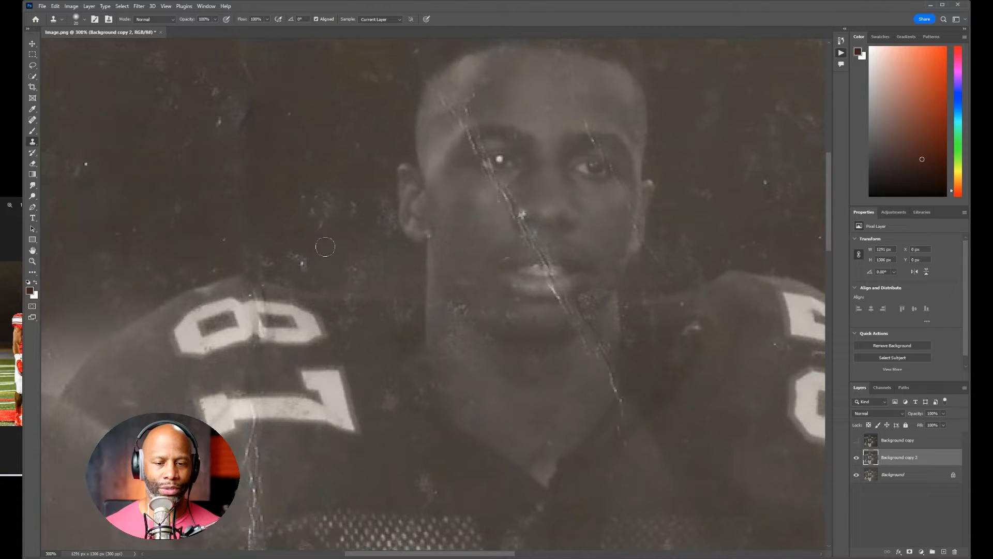
left_click(283, 211, "alt")
mouse_move(303, 254)
left_mouse_down()
mouse_move(293, 266)
mouse_move(250, 255)
mouse_move(293, 278)
mouse_move(281, 272)
mouse_move(292, 267)
left_mouse_up()
Use the Spot Healing Brush on the forehead scratches above both of the player's eyebrows.
mouse_move(531, 223)
left_mouse_down()
mouse_move(373, 243)
mouse_move(311, 239)
mouse_move(306, 295)
left_mouse_up()
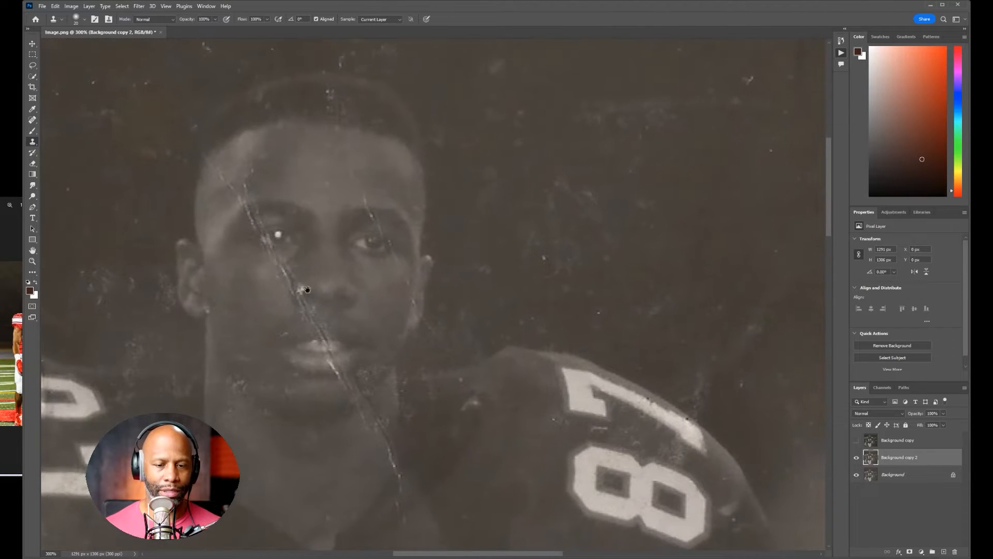
key("j")
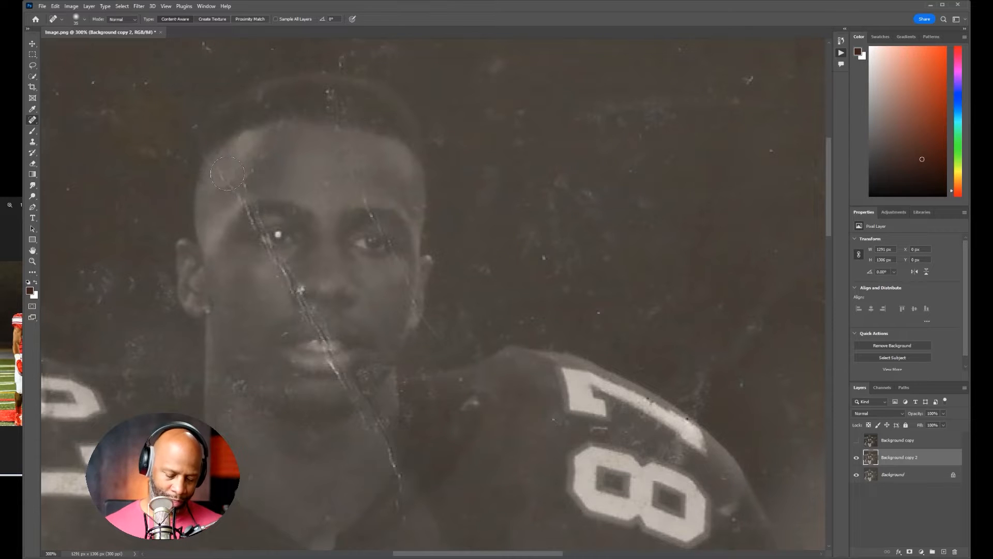
left_click_drag(221, 168, 255, 222)
left_click(248, 209)
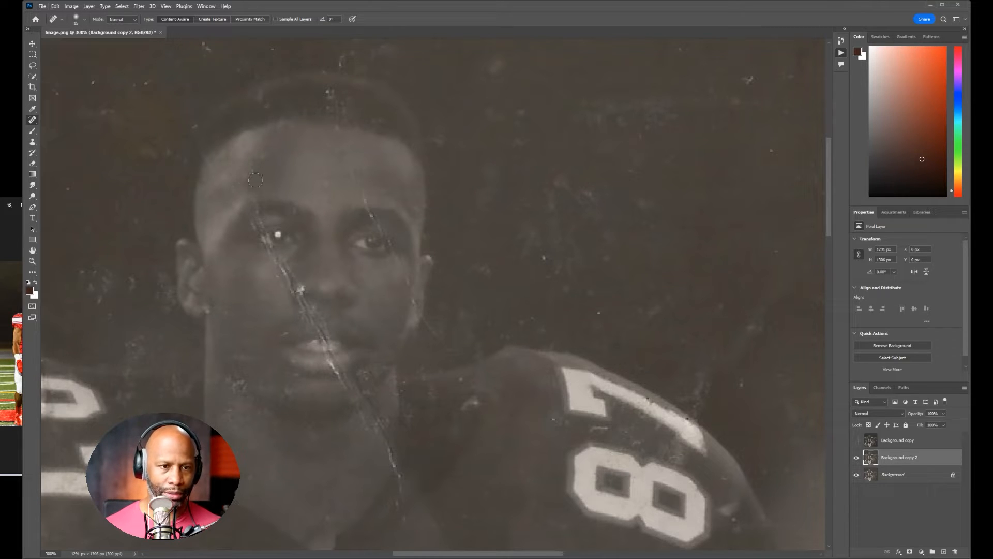
left_click(252, 189)
left_click(362, 202)
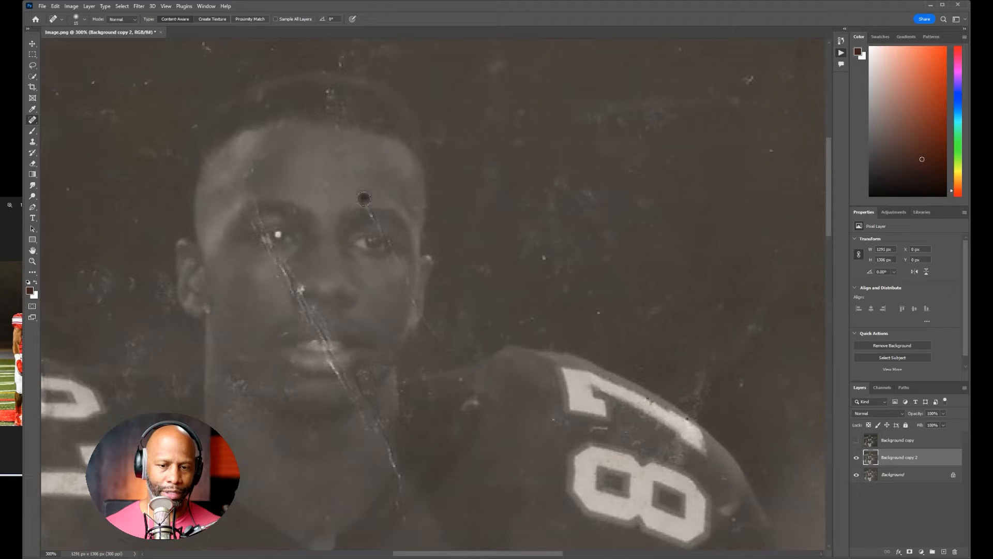
left_click(359, 200)
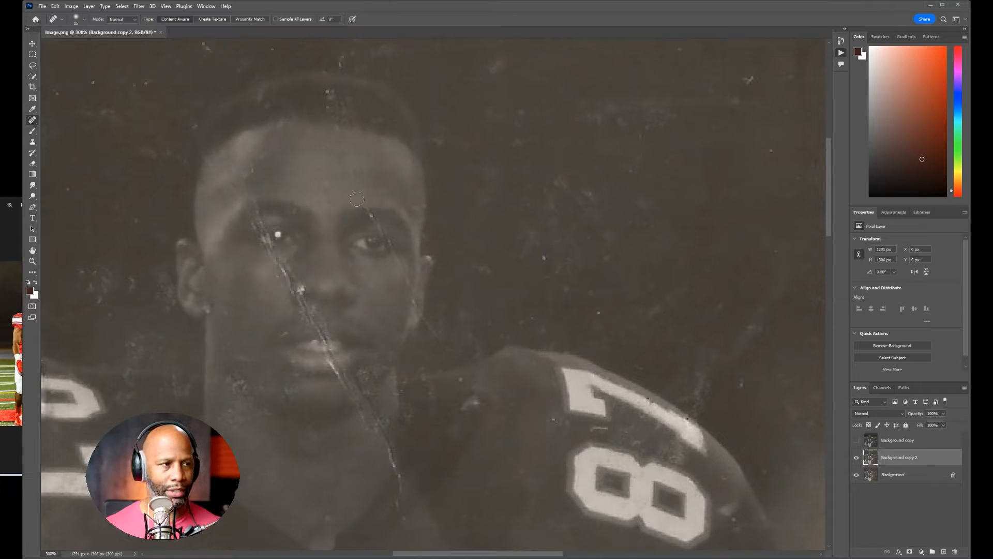
Heal the scratch crossing the corner of the eye with the bright speck and the skin just below it.
left_click(266, 235)
left_click(272, 251)
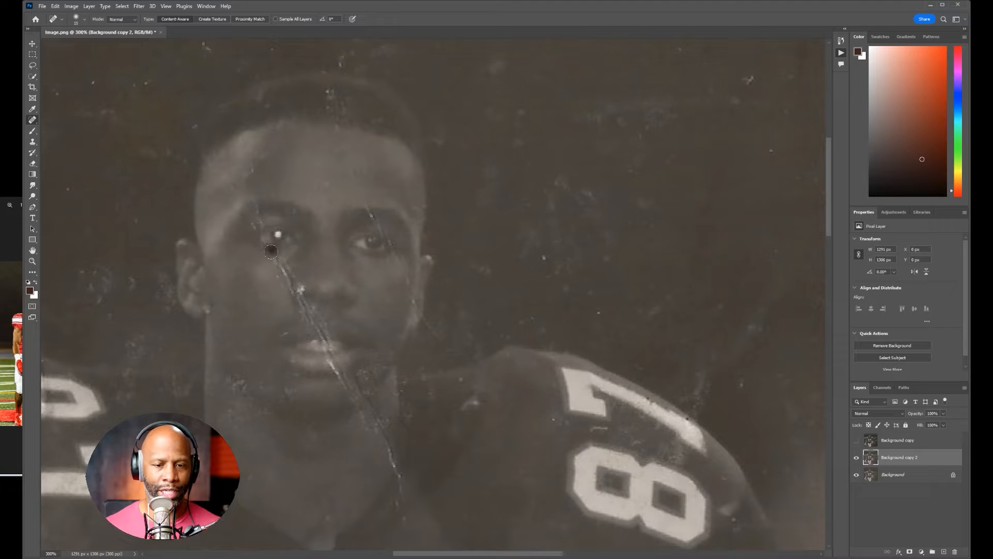
left_click(276, 257)
left_click_drag(272, 249, 249, 254)
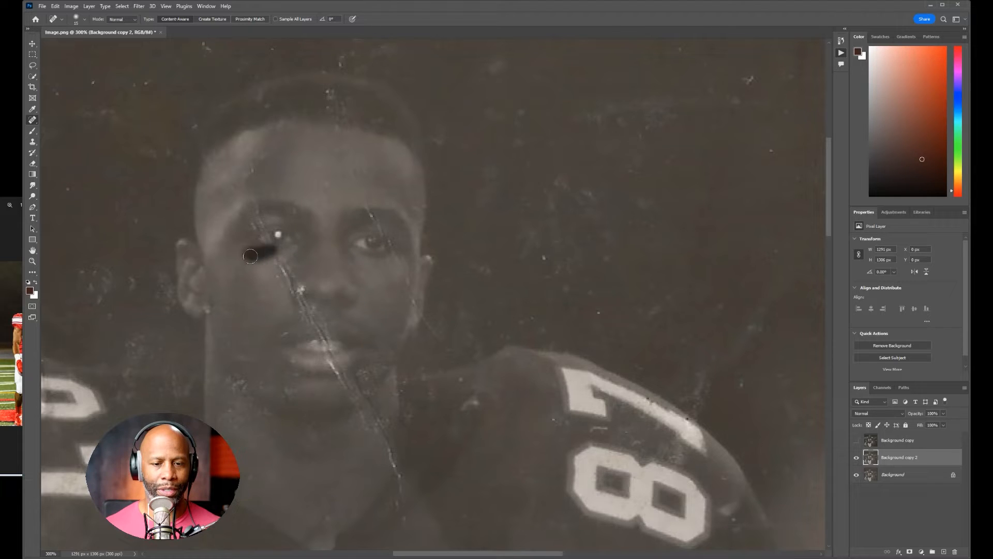
Heal the long facial scratch from below the eye along the nose to just above the upper lip.
left_click(277, 264)
left_click(284, 272)
left_click(286, 280)
left_click_drag(288, 279, 291, 293)
left_click(301, 290)
left_click(299, 301)
left_click(305, 311)
Heal the fine scratch on the unspecked eye's side of the face, on the cheek and at the eyebrow.
left_click_drag(399, 263, 407, 276)
left_click(403, 283)
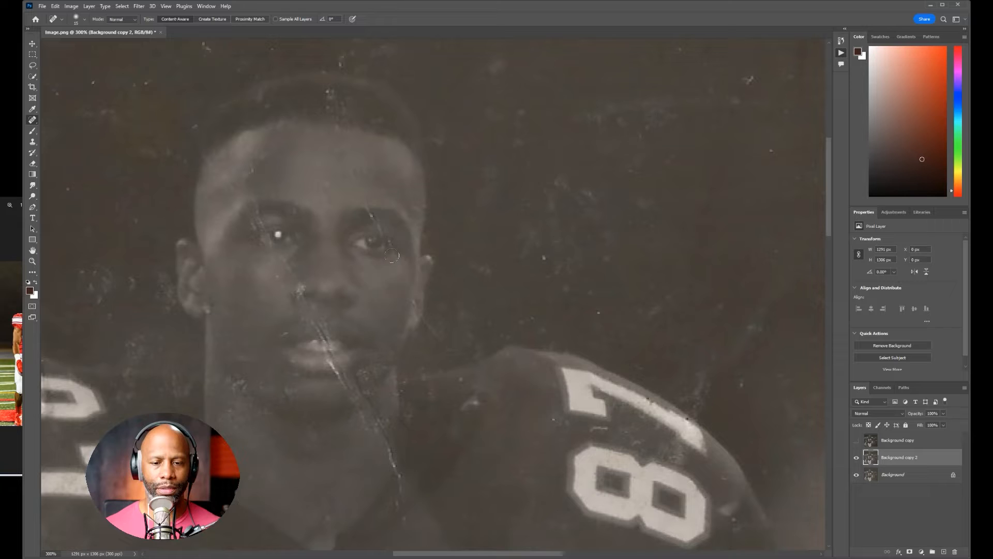
left_click(364, 205)
left_click(368, 208)
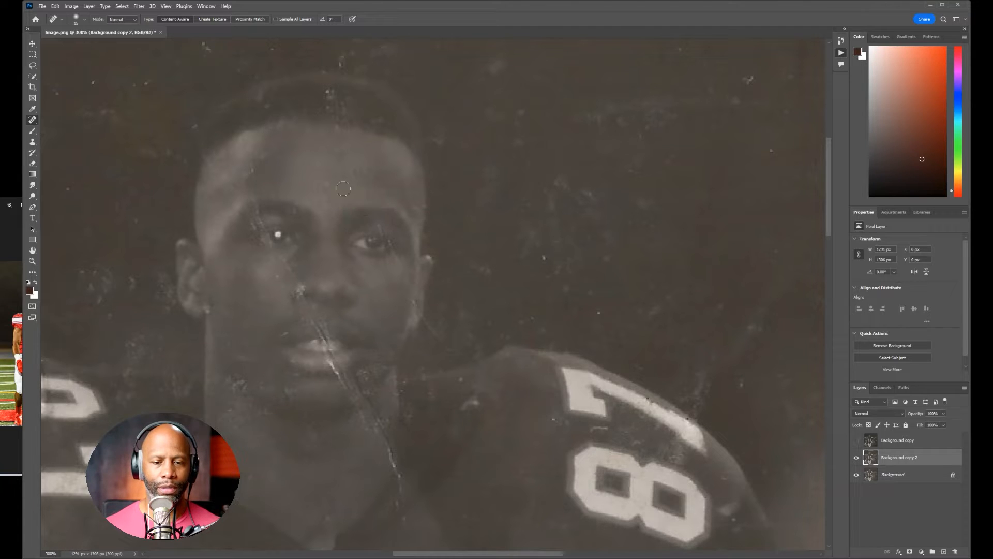
Heal the leftover marks at the eyebrow above the bright-specked eye and on the forehead.
left_click(262, 221)
left_click(251, 225)
left_click(356, 178)
left_click_drag(567, 266, 528, 207)
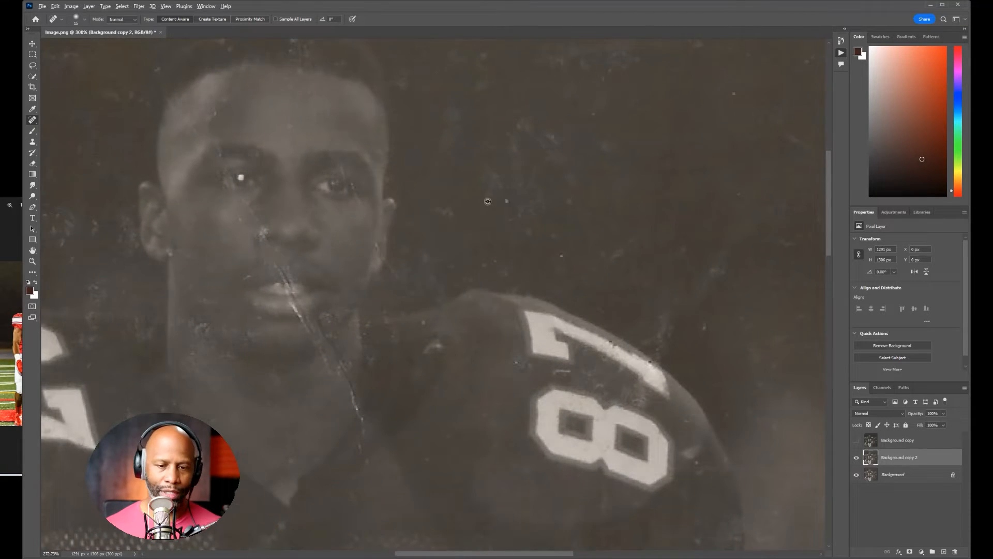
scroll(414, 216, "down", 14)
scroll(387, 219, "down", 3)
scroll(380, 238, "up", 4)
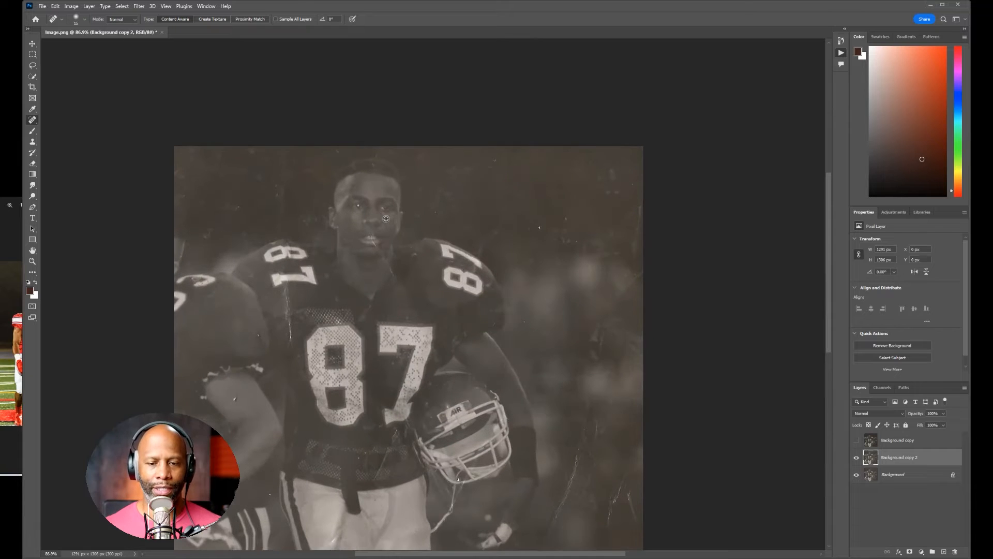
Add a dark navy blue Solid Color fill layer above Background copy 2 and set its blend mode to Soft Light.
scroll(376, 251, "down", 5)
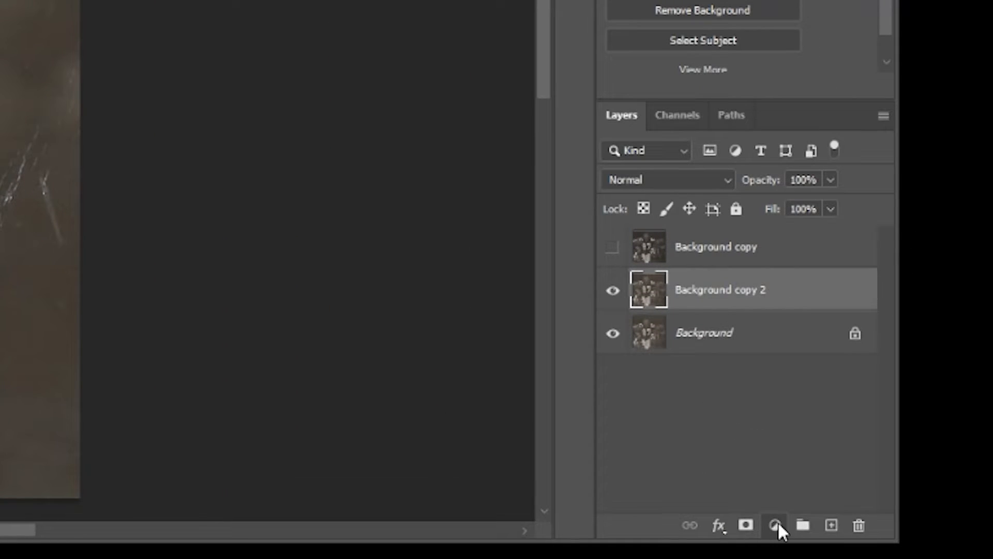
left_click(783, 159)
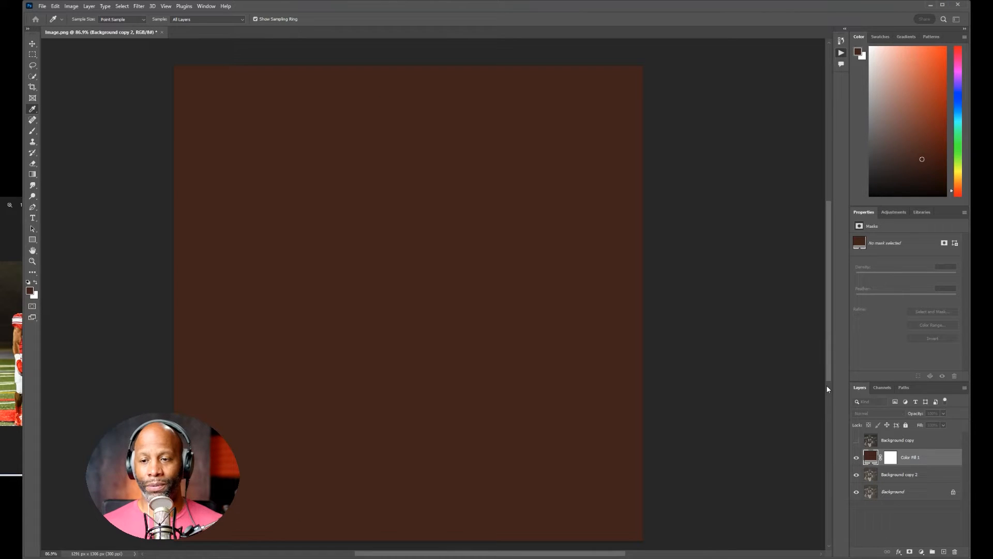
left_click(706, 98)
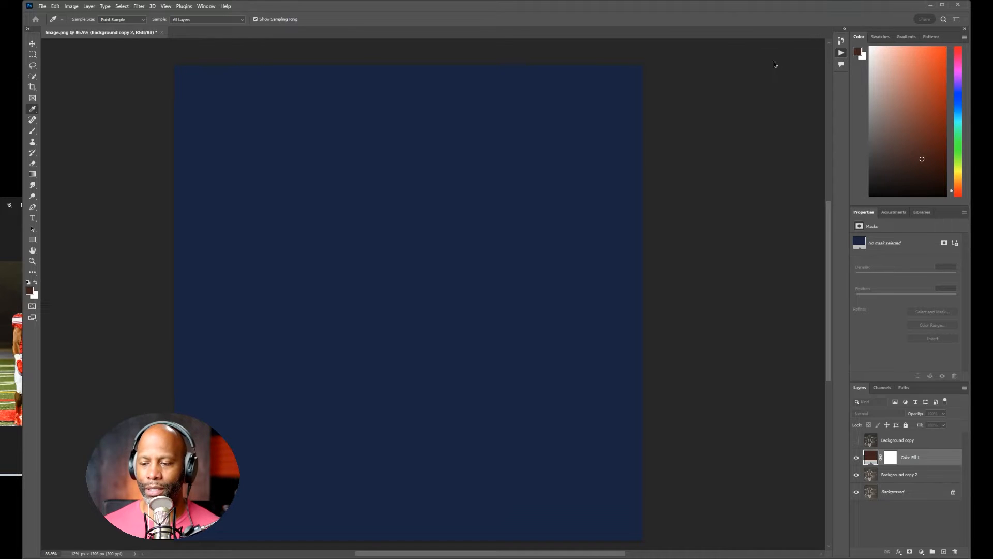
key("Return")
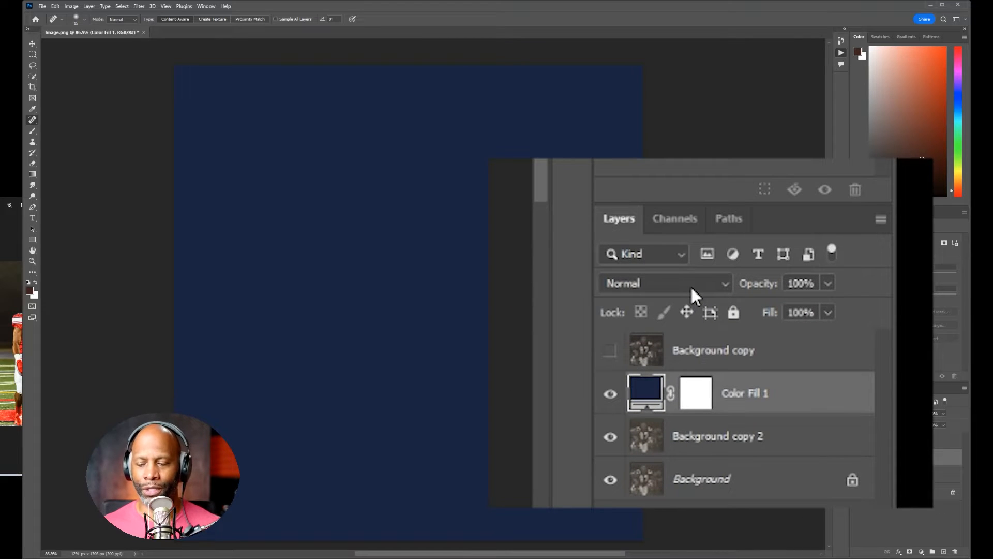
left_click(707, 281)
key("Down")
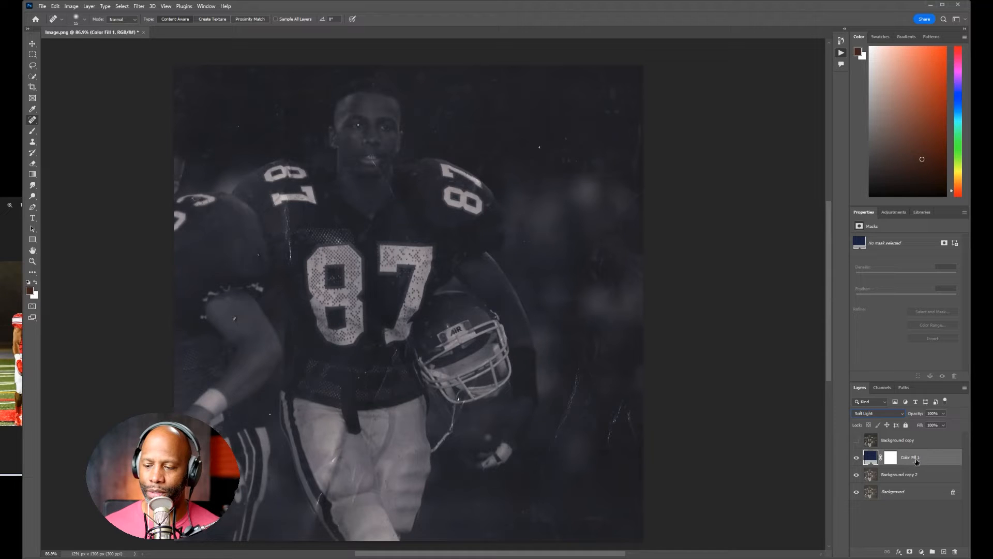
Invert the navy fill layer's mask to black and make white the foreground colour.
left_click(892, 458)
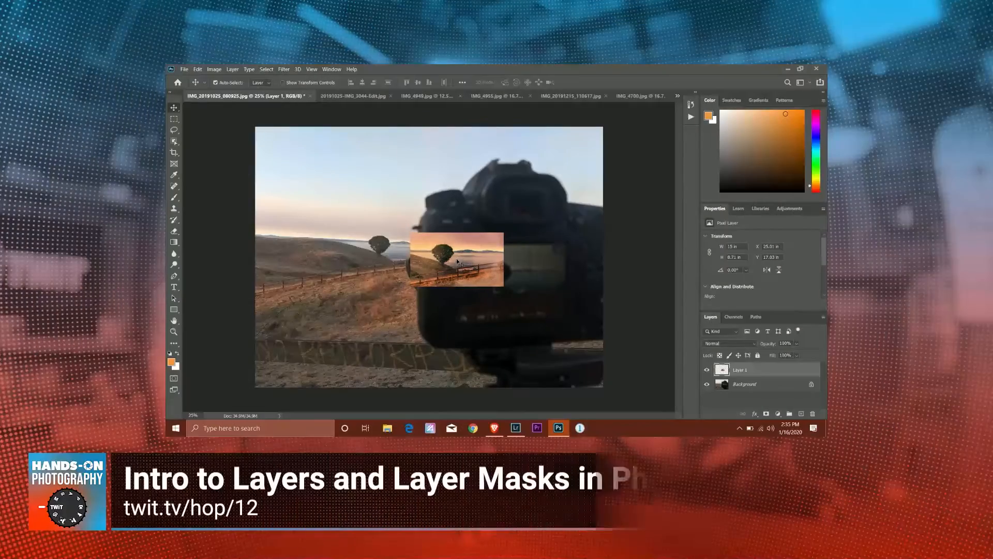
left_click_drag(457, 261, 494, 264)
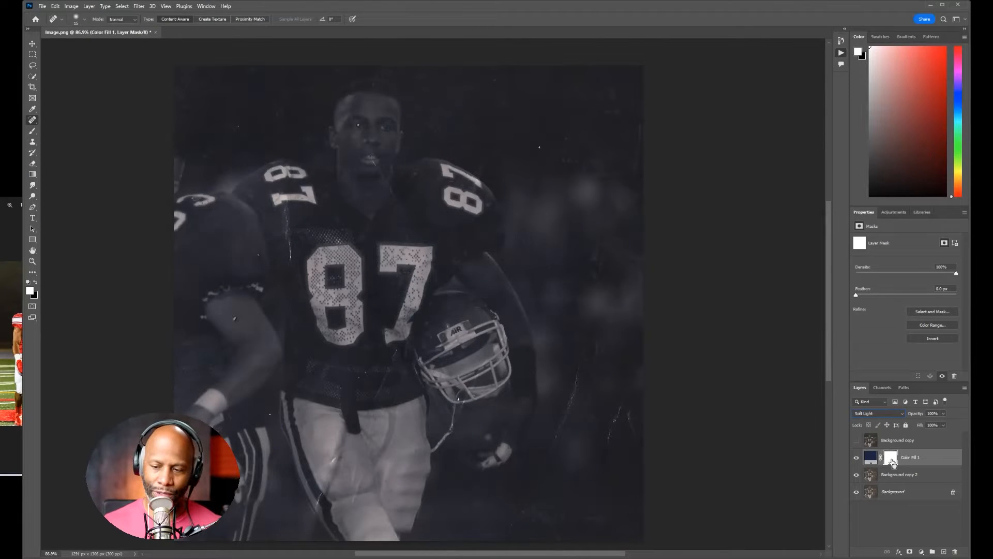
key("ctrl+i")
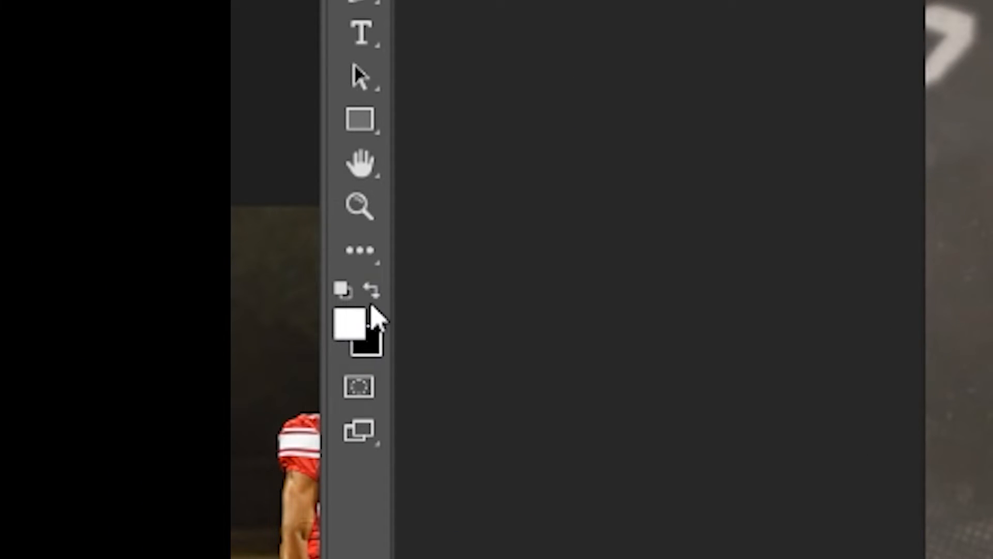
left_click(370, 291)
left_click(370, 291)
left_click(371, 291)
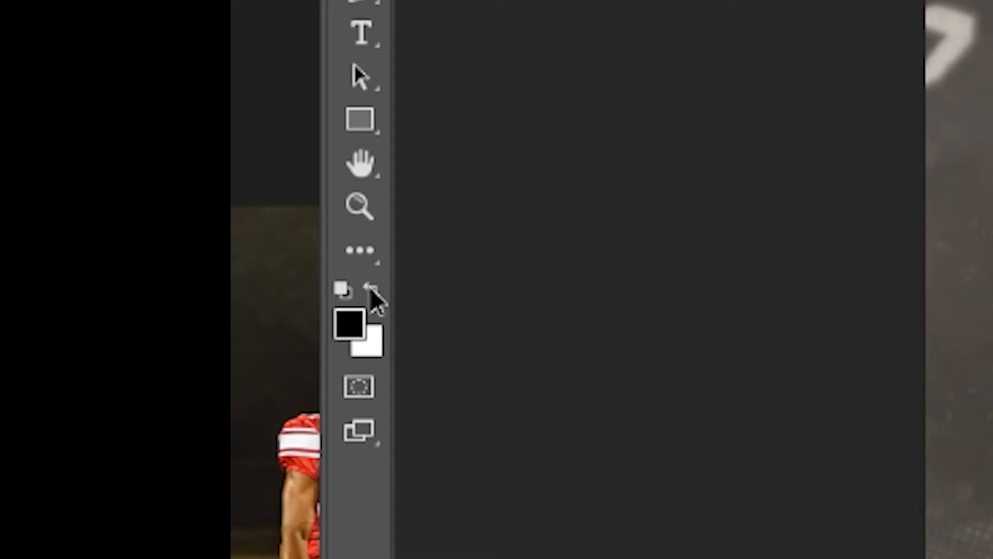
left_click(370, 291)
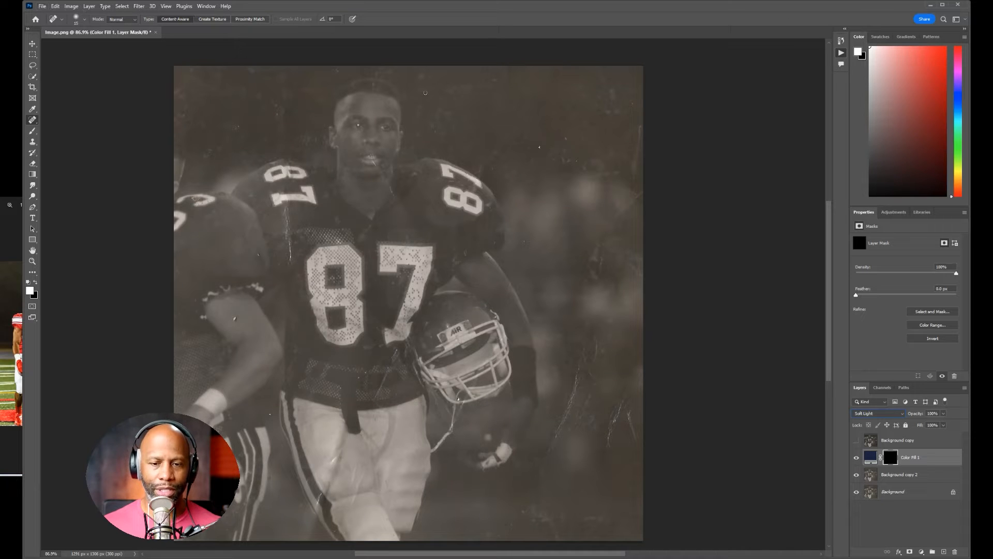
Paint white with the Brush tool on the navy fill's mask over the jersey's chest and shoulder above the helmet.
scroll(451, 211, "up", 5)
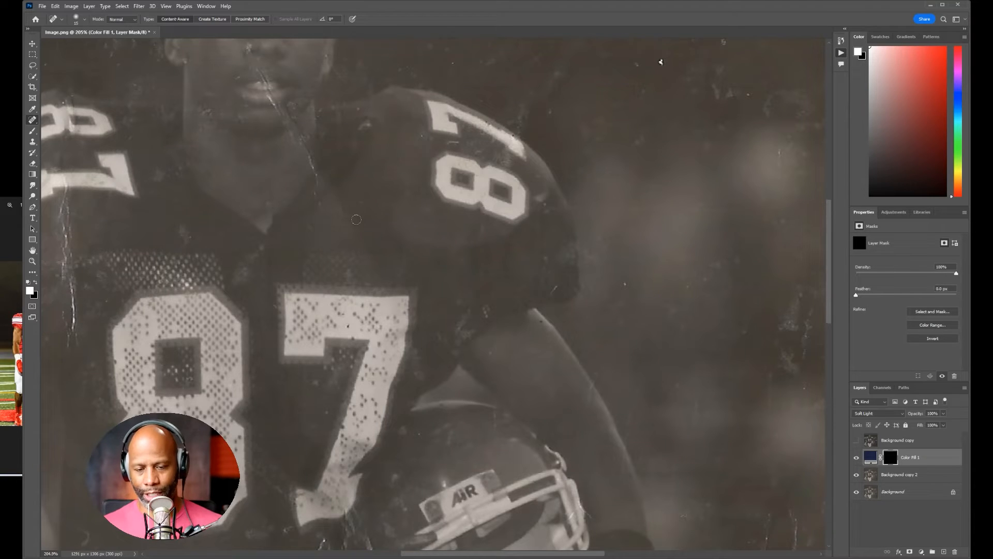
key("bracketright")
key("bracketright")
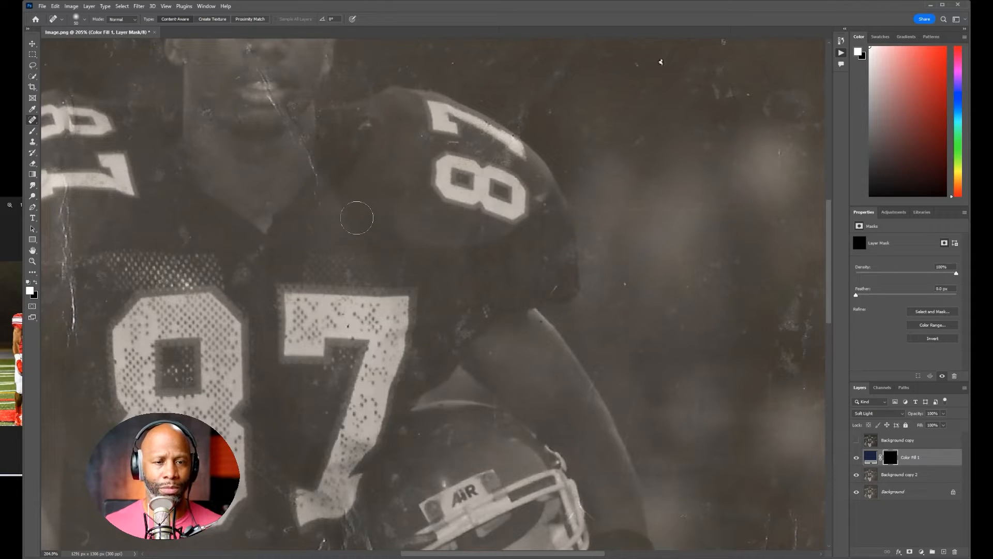
key("b")
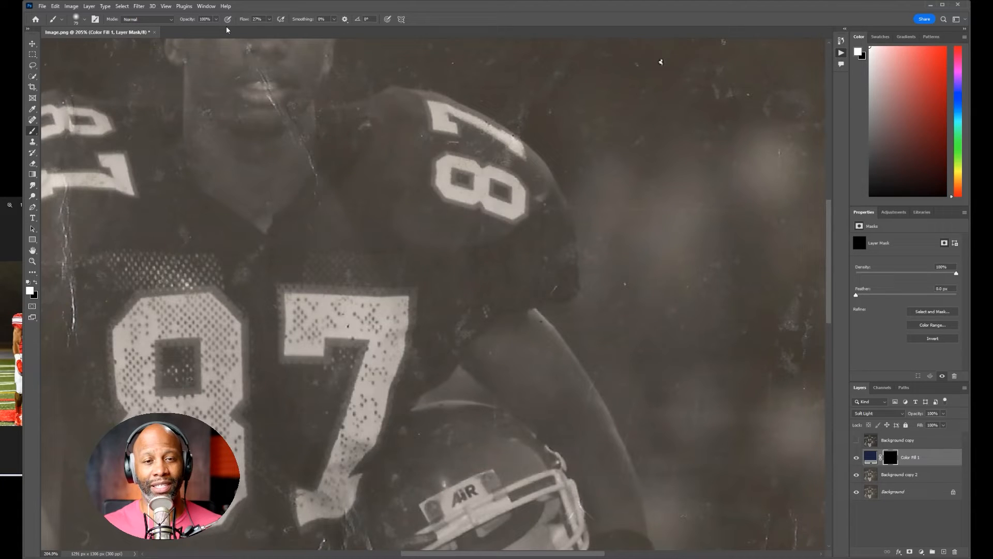
mouse_move(380, 170)
left_mouse_down()
mouse_move(391, 118)
mouse_move(406, 207)
mouse_move(420, 226)
mouse_move(445, 231)
mouse_move(421, 224)
mouse_move(394, 186)
mouse_move(345, 219)
mouse_move(351, 232)
mouse_move(460, 244)
mouse_move(480, 262)
mouse_move(443, 272)
mouse_move(315, 258)
mouse_move(443, 277)
mouse_move(294, 264)
mouse_move(383, 264)
mouse_move(302, 246)
mouse_move(349, 214)
mouse_move(366, 179)
mouse_move(314, 227)
mouse_move(384, 118)
mouse_move(398, 189)
mouse_move(432, 222)
mouse_move(325, 253)
mouse_move(491, 255)
mouse_move(438, 332)
mouse_move(527, 264)
mouse_move(439, 332)
mouse_move(445, 275)
mouse_move(403, 220)
mouse_move(424, 239)
mouse_move(452, 242)
mouse_move(457, 232)
mouse_move(430, 229)
mouse_move(377, 191)
mouse_move(388, 121)
mouse_move(412, 186)
mouse_move(357, 247)
mouse_move(369, 257)
mouse_move(328, 144)
mouse_move(379, 115)
mouse_move(401, 192)
mouse_move(385, 241)
left_mouse_up()
scroll(384, 241, "down", 4)
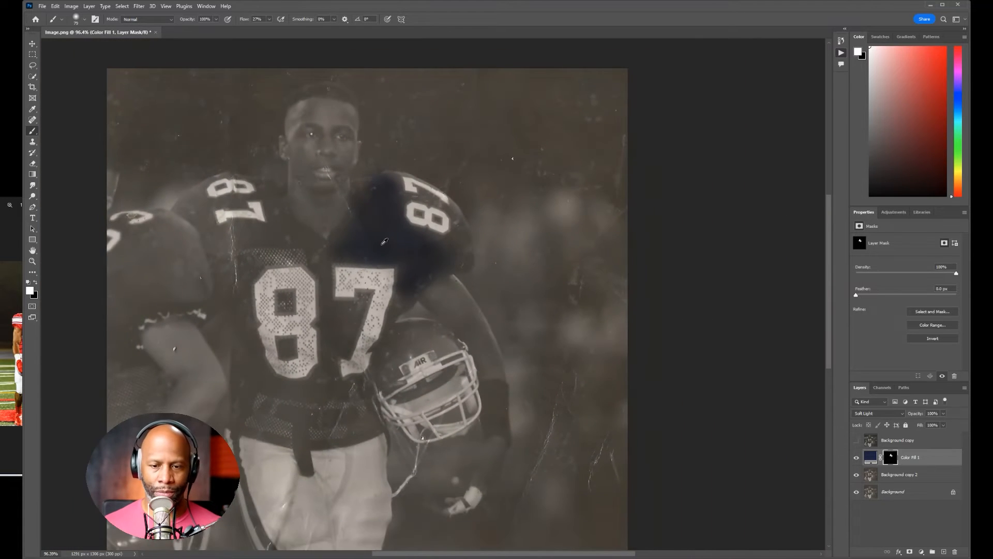
Preview the navy fill layer in Normal blend mode and return it to Soft Light.
scroll(384, 241, "down", 2)
scroll(385, 241, "up", 1)
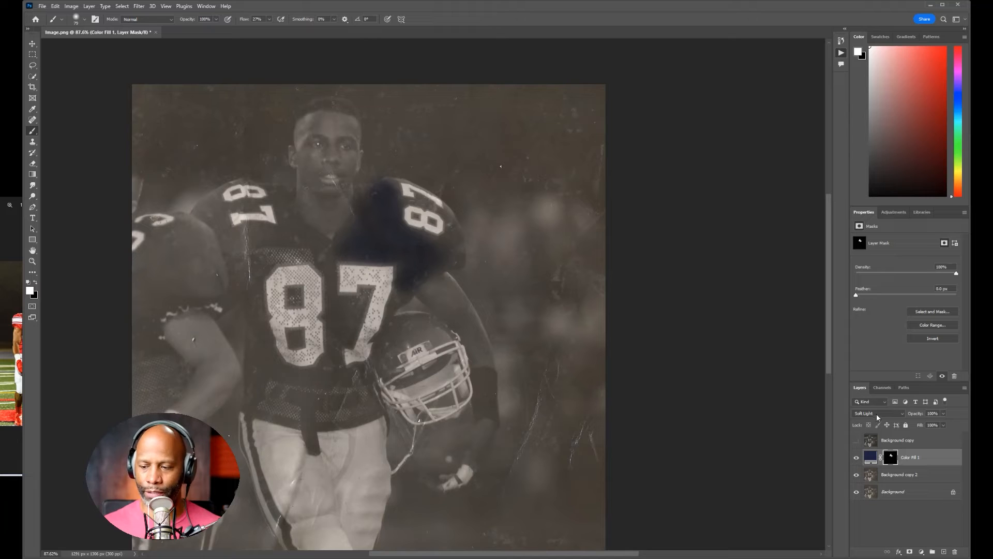
scroll(878, 417, "up", 13)
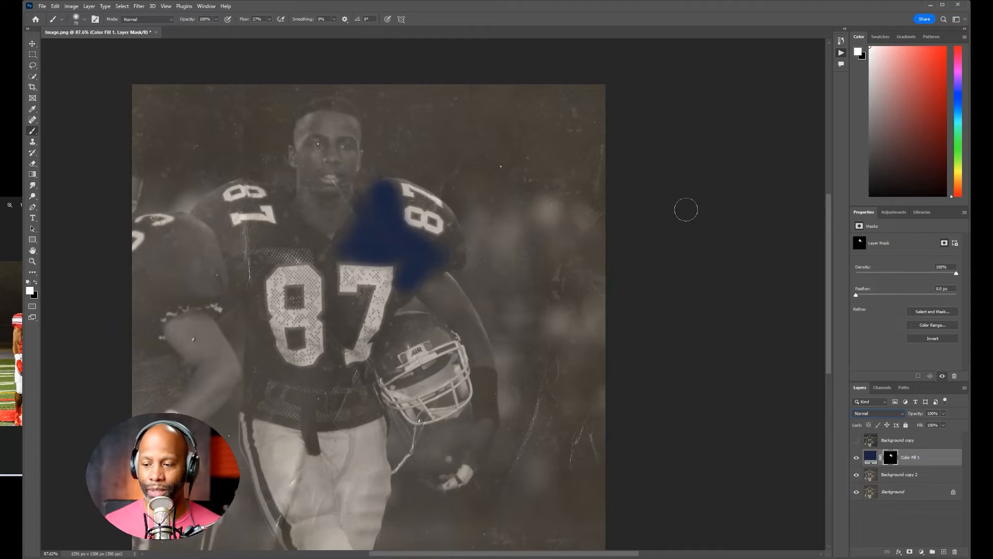
scroll(900, 414, "down", 13)
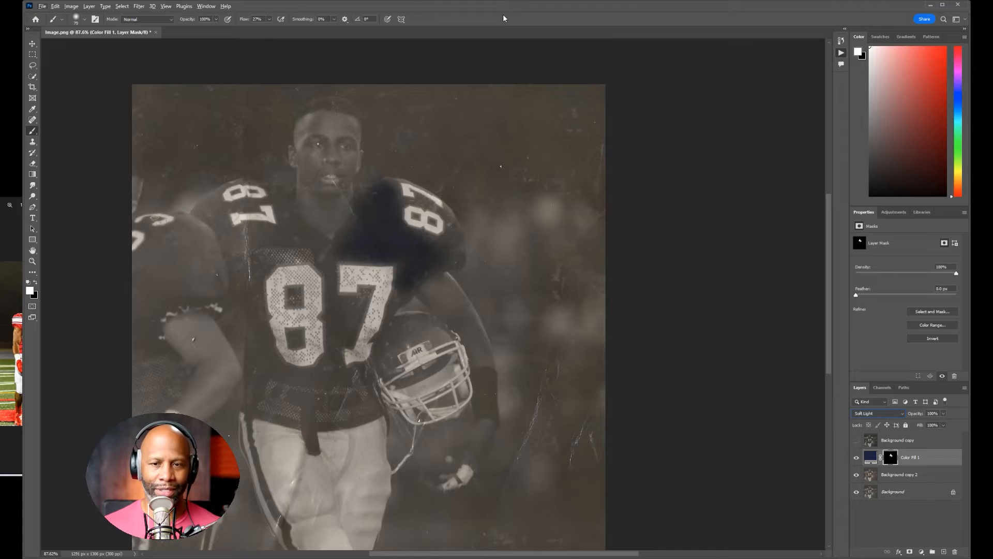
Paint the navy colour over the jersey sleeve on the helmet side and the chest around the large number 7.
scroll(440, 251, "up", 15)
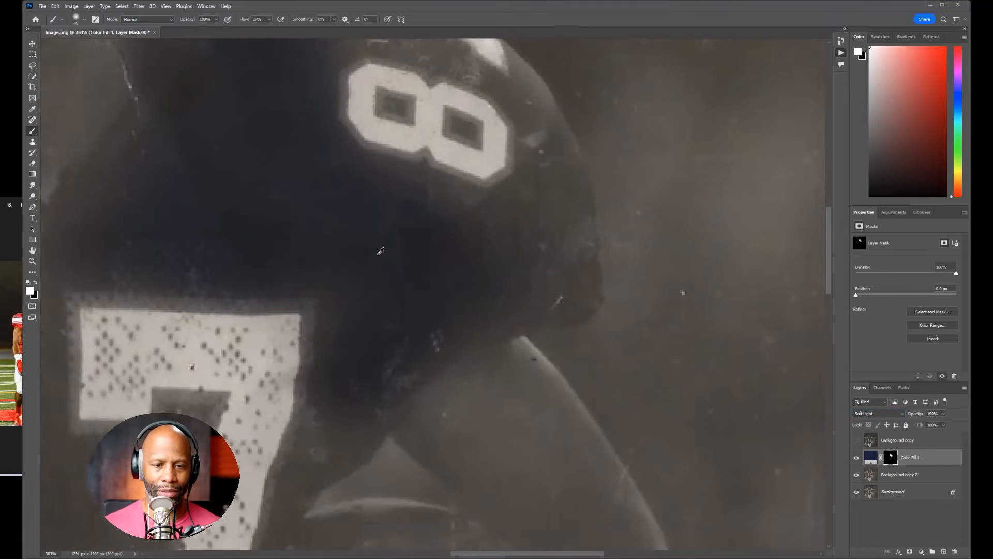
scroll(381, 251, "down", 3)
mouse_move(473, 230)
left_mouse_down()
mouse_move(512, 207)
mouse_move(530, 283)
mouse_move(533, 262)
mouse_move(520, 276)
mouse_move(452, 294)
mouse_move(518, 205)
mouse_move(510, 128)
mouse_move(471, 90)
mouse_move(525, 131)
mouse_move(534, 194)
mouse_move(517, 268)
mouse_move(417, 230)
left_mouse_up()
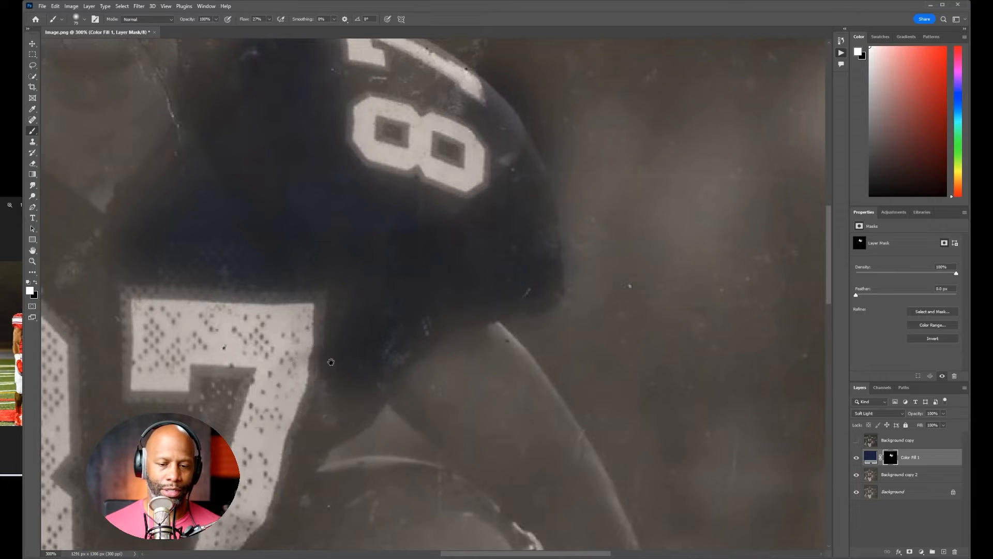
left_click_drag(331, 362, 491, 217)
mouse_move(274, 158)
left_mouse_down()
mouse_move(265, 124)
mouse_move(356, 167)
mouse_move(271, 338)
mouse_move(351, 452)
mouse_move(222, 417)
mouse_move(279, 334)
mouse_move(348, 180)
mouse_move(345, 196)
mouse_move(411, 171)
mouse_move(499, 155)
left_mouse_up()
left_click_drag(326, 195, 279, 461)
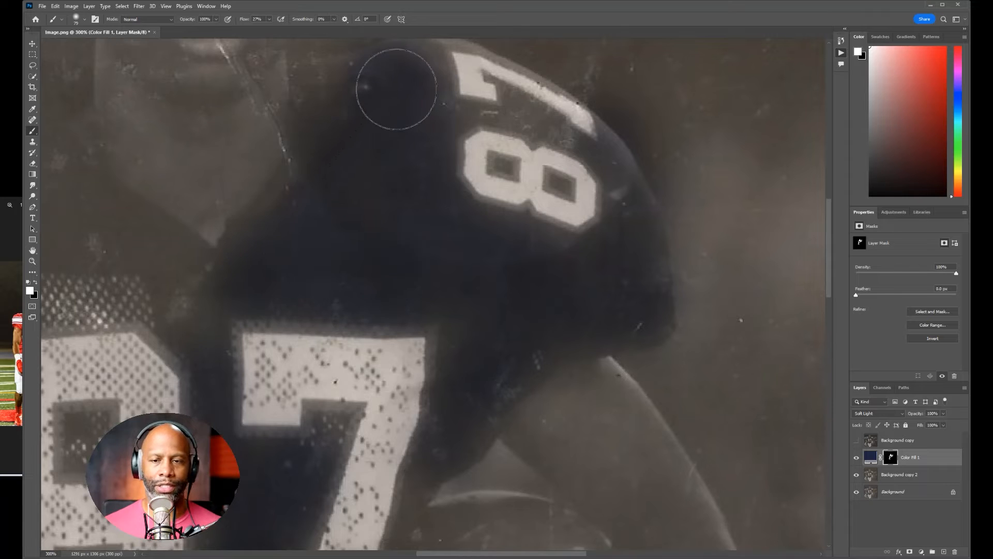
left_click_drag(433, 128, 398, 240)
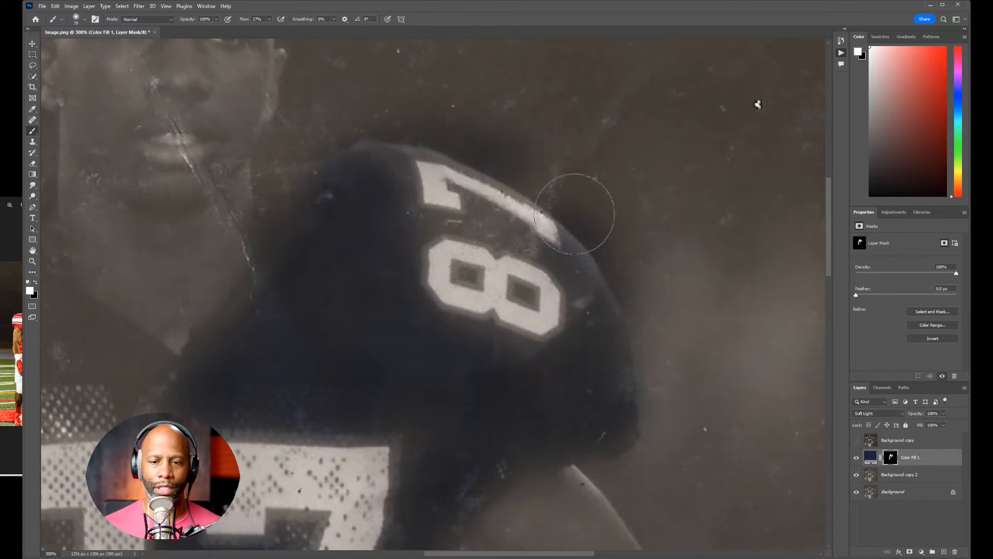
Extend the navy mask painting along the top of the helmet-side shoulder and over the collar, neck and chin.
left_click_drag(540, 188, 355, 166)
mouse_move(238, 321)
left_mouse_down()
mouse_move(242, 218)
mouse_move(217, 277)
mouse_move(125, 288)
mouse_move(143, 290)
mouse_move(183, 322)
mouse_move(183, 392)
mouse_move(204, 391)
left_mouse_up()
left_click_drag(102, 325, 124, 341)
left_click_drag(224, 383, 257, 361)
scroll(289, 319, "down", 4)
scroll(292, 316, "down", 3)
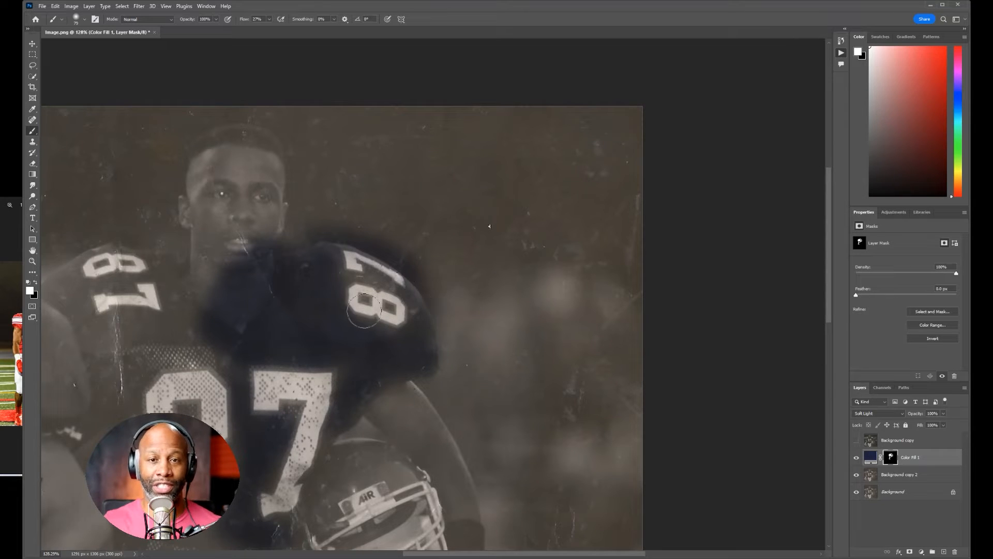
Paint black on the navy fill's mask to remove the colour spill from the chin, neck and shoulder edge.
key("x")
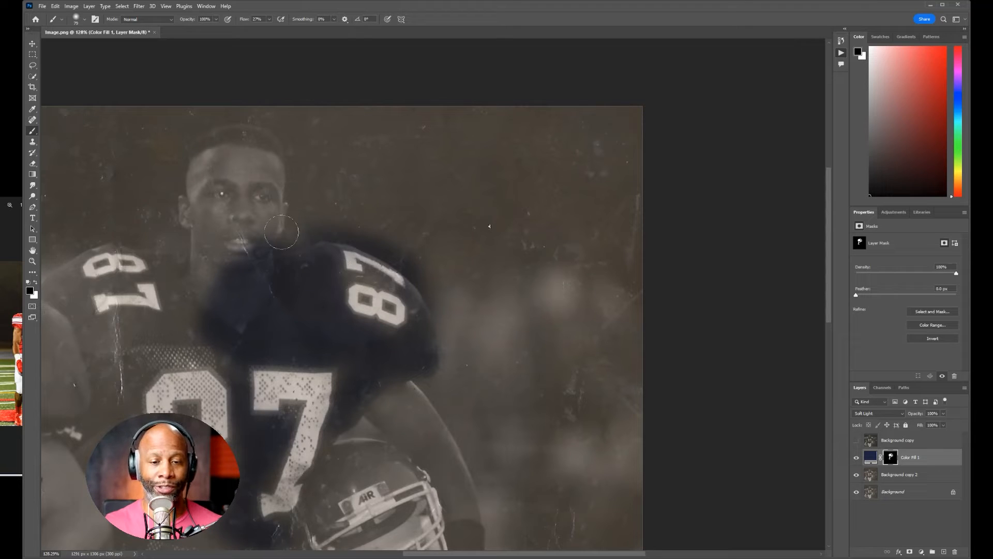
mouse_move(264, 235)
left_mouse_down()
mouse_move(209, 292)
mouse_move(254, 242)
mouse_move(231, 294)
mouse_move(261, 255)
mouse_move(259, 278)
mouse_move(302, 229)
mouse_move(239, 309)
left_mouse_up()
mouse_move(239, 312)
left_mouse_down()
mouse_move(240, 295)
mouse_move(264, 289)
mouse_move(308, 238)
mouse_move(343, 230)
mouse_move(381, 237)
mouse_move(443, 271)
mouse_move(435, 300)
mouse_move(450, 377)
mouse_move(430, 392)
left_mouse_up()
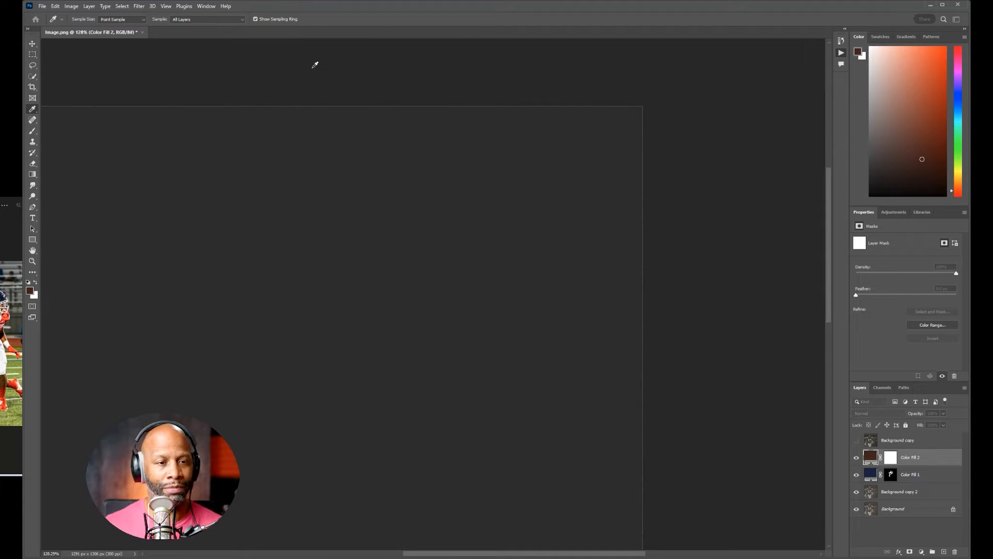
Give the second colour fill layer an orange skin tone sampled from the reference photo and set its blend mode to Soft Light.
left_click_drag(51, 75, 5, 338)
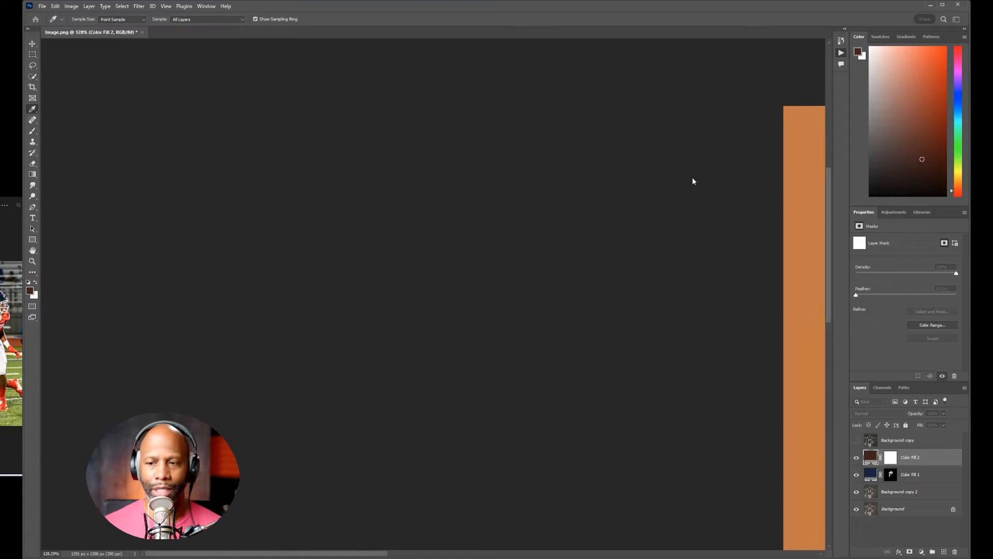
left_click(782, 62)
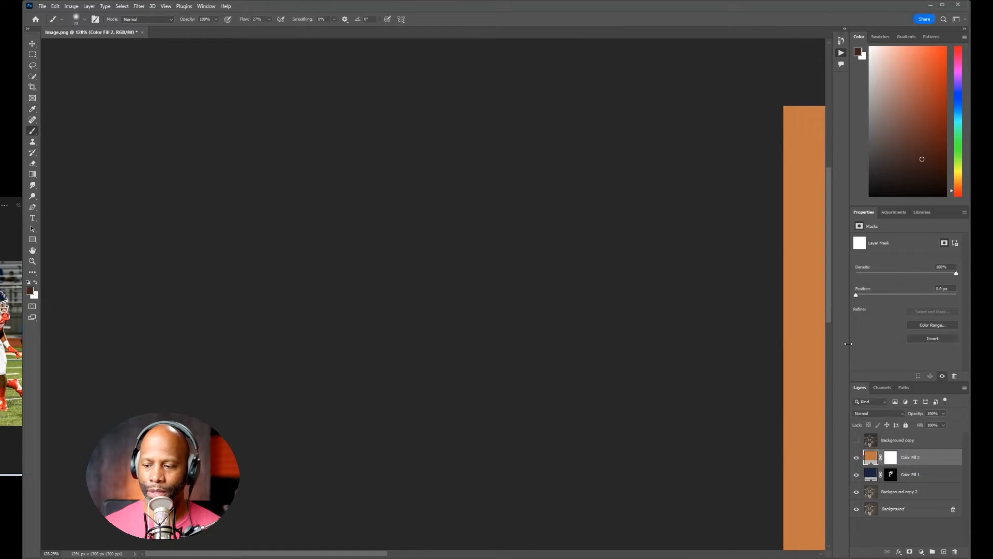
left_click(881, 413)
left_click(875, 460)
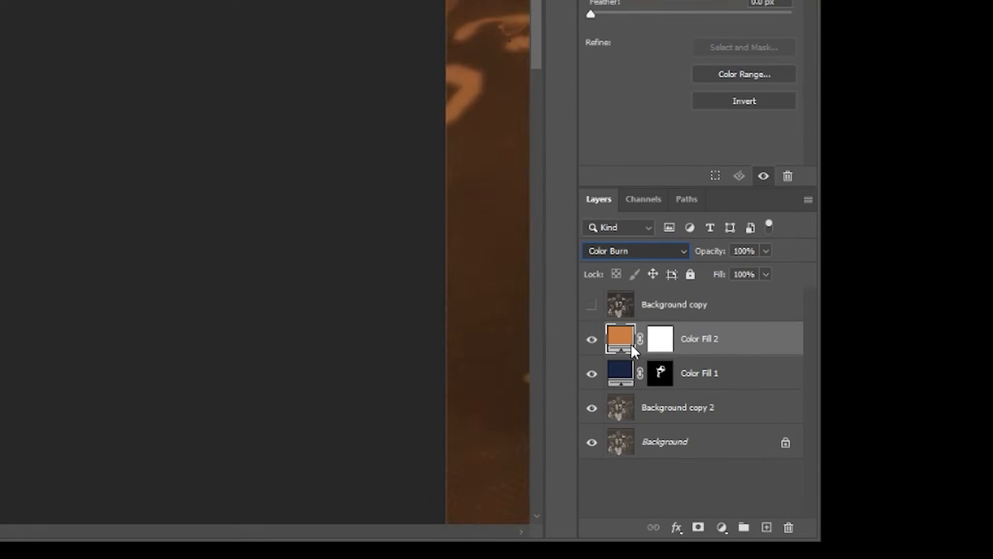
left_click(636, 399)
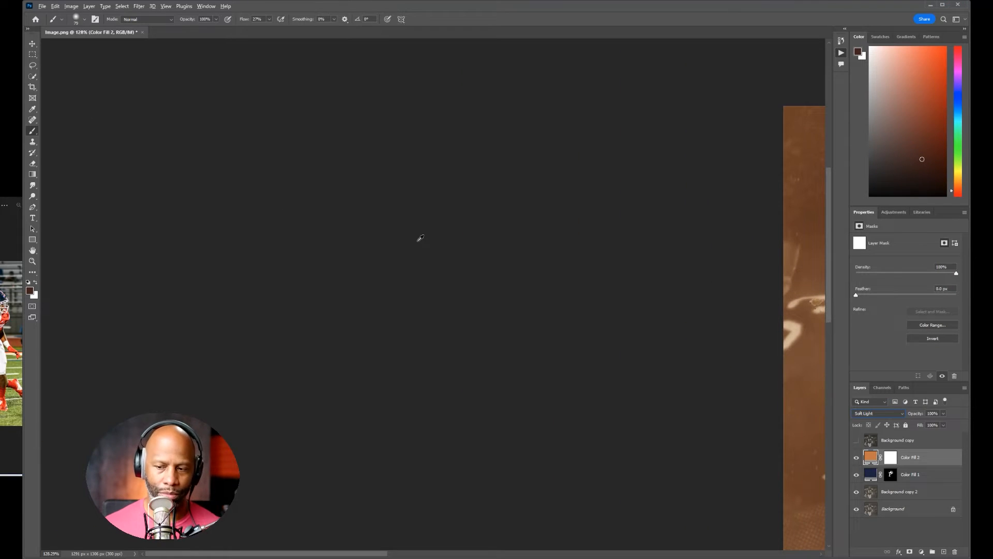
Invert the orange fill layer's mask to black to hide the skin tone across the photo.
scroll(474, 253, "down", 6)
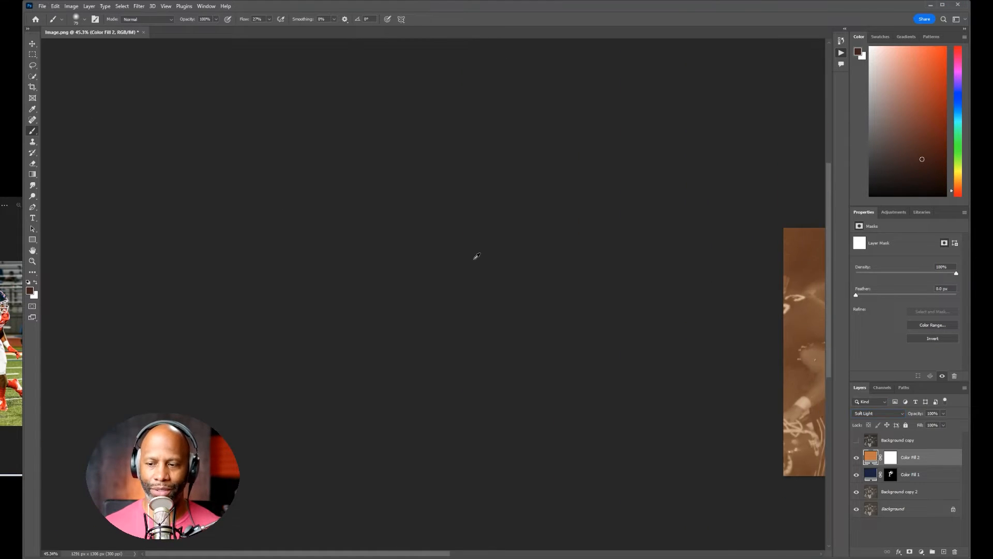
scroll(477, 255, "right", 10)
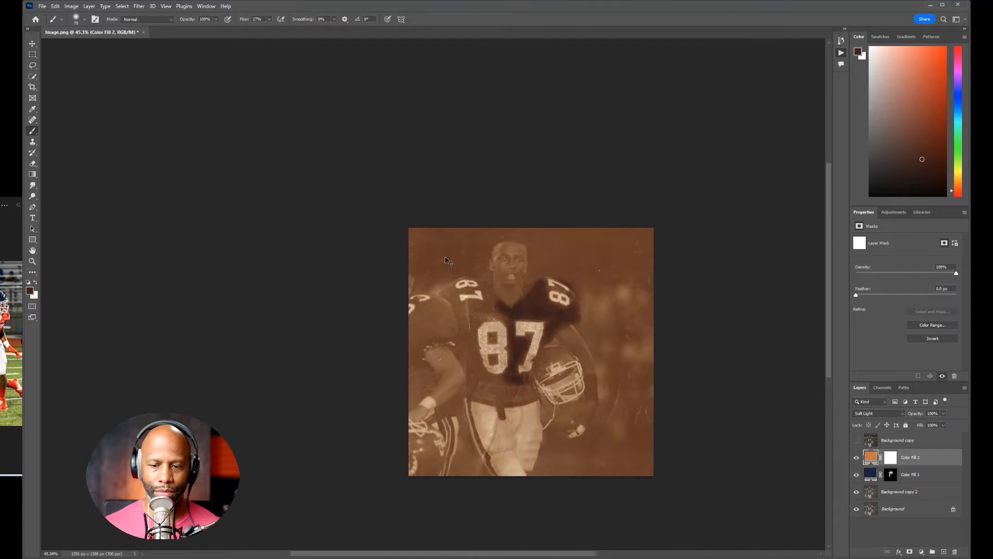
scroll(444, 261, "right", 4)
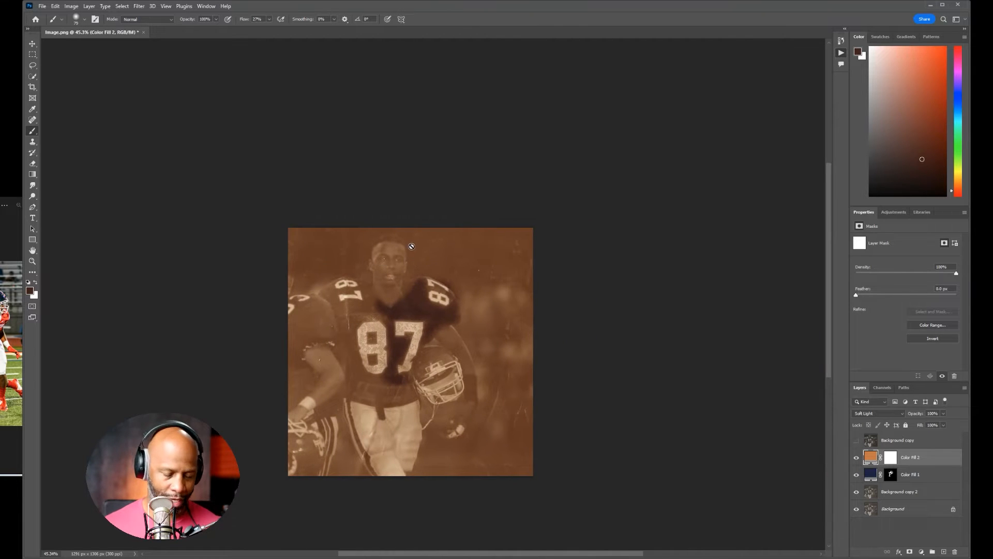
scroll(414, 243, "up", 4)
scroll(414, 243, "down", 2)
scroll(414, 242, "down", 4)
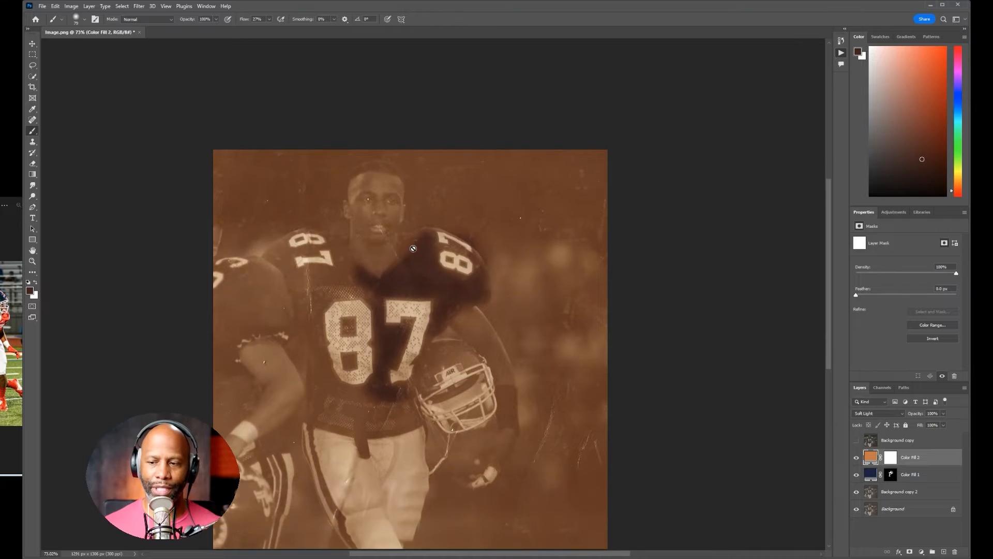
scroll(415, 243, "down", 2)
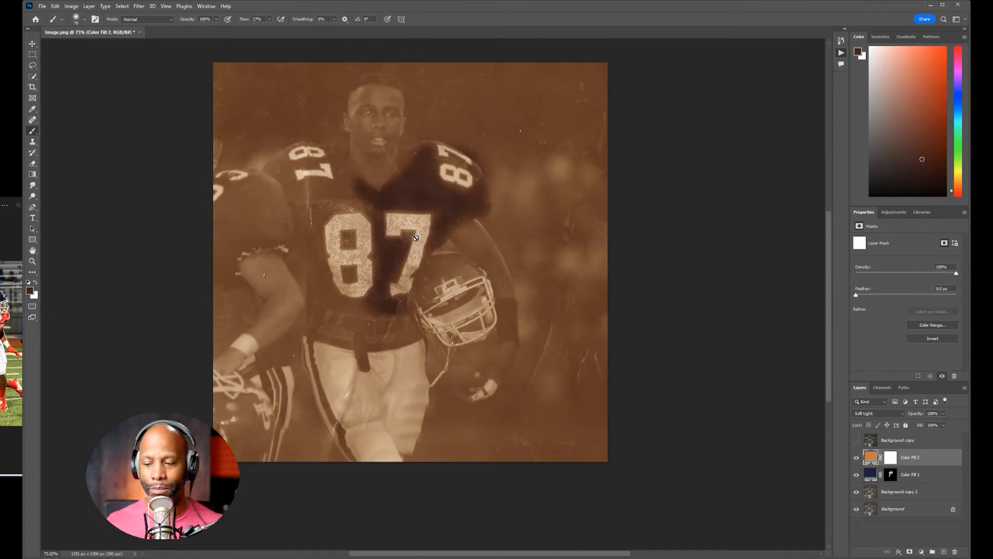
left_click(891, 458)
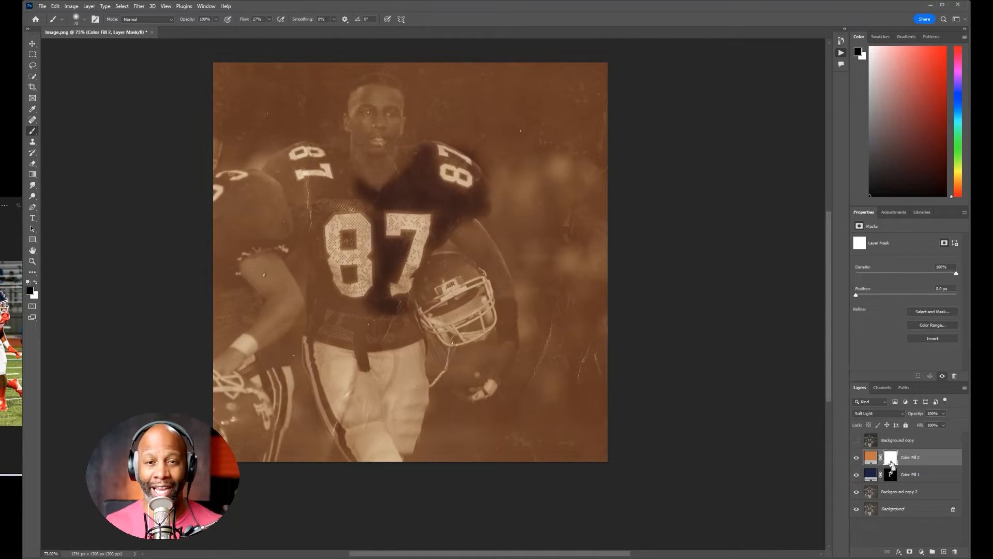
key("ctrl+i")
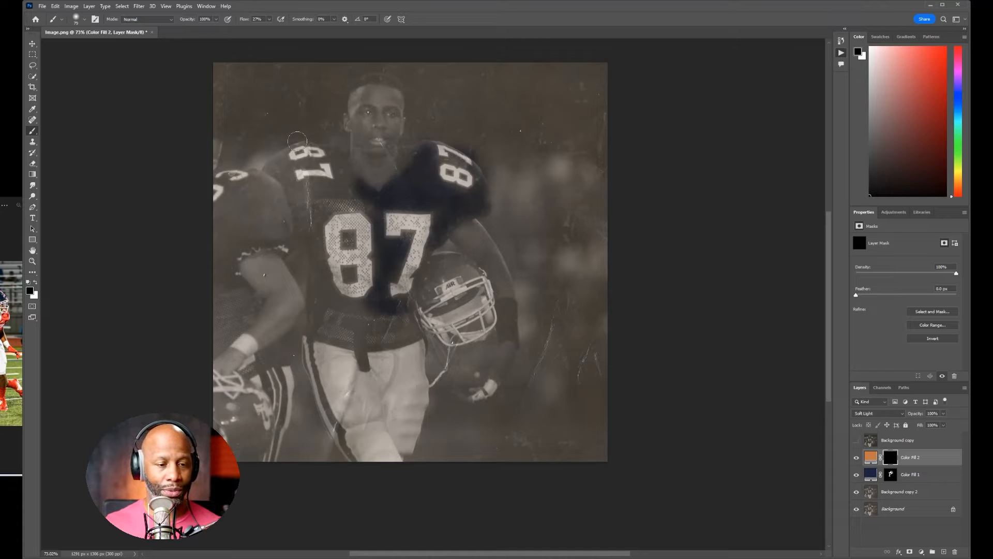
Paint white on the orange fill's mask over the helmet-side arm, the neck and the cheek to reveal the skin tone.
key("x")
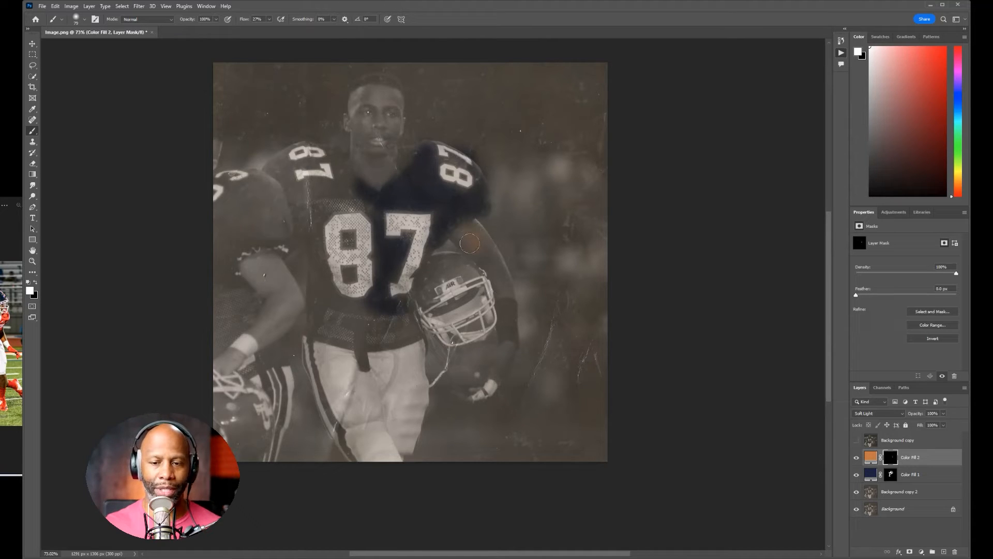
mouse_move(474, 233)
left_mouse_down()
mouse_move(468, 243)
mouse_move(481, 246)
left_mouse_up()
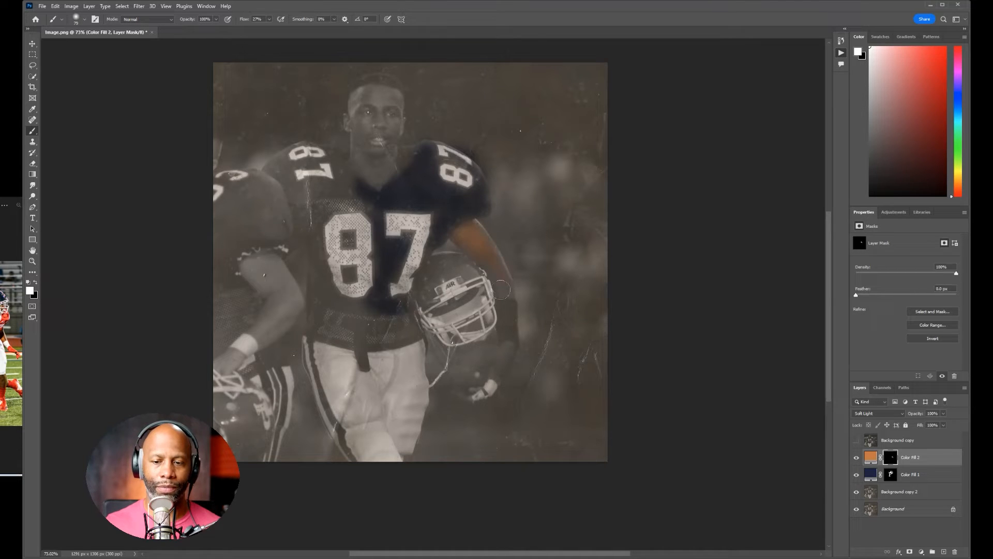
left_click_drag(486, 247, 495, 263)
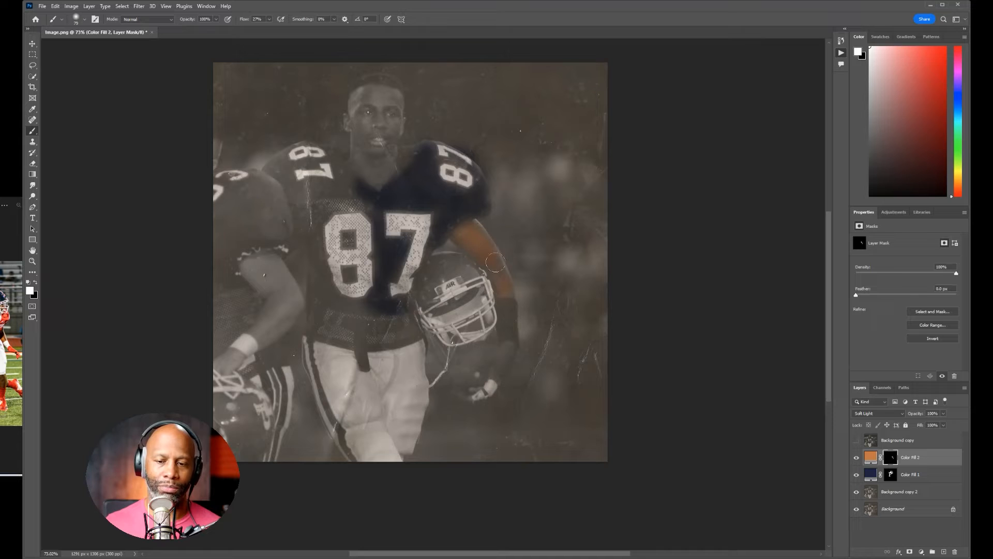
left_click_drag(474, 227, 452, 225)
mouse_move(380, 161)
left_mouse_down()
mouse_move(385, 179)
mouse_move(363, 161)
left_mouse_up()
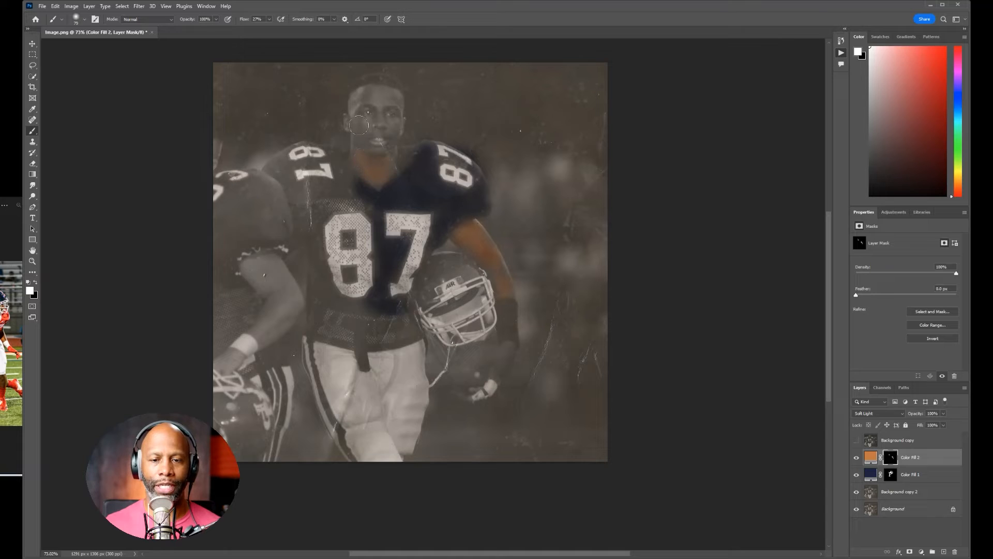
mouse_move(366, 128)
left_mouse_down()
mouse_move(362, 141)
mouse_move(378, 156)
left_mouse_up()
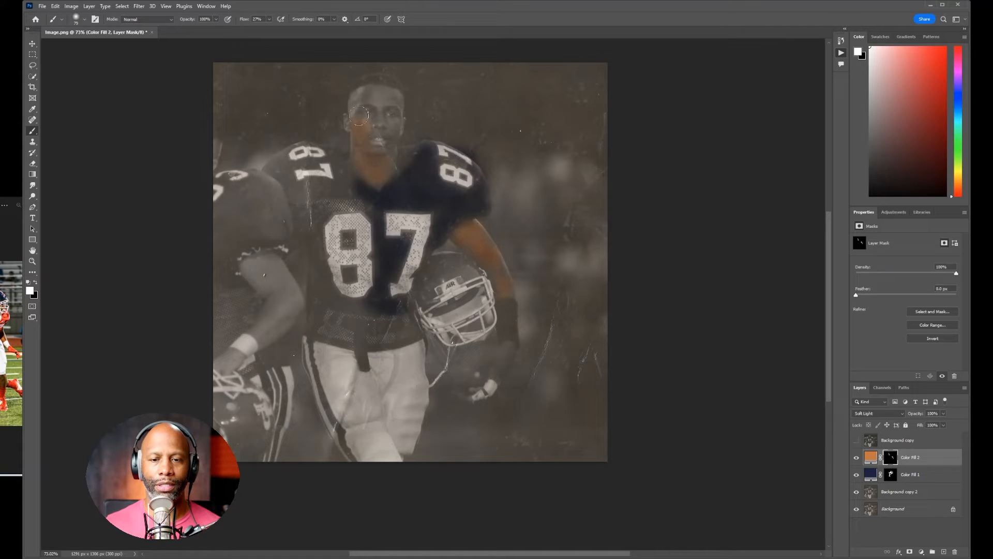
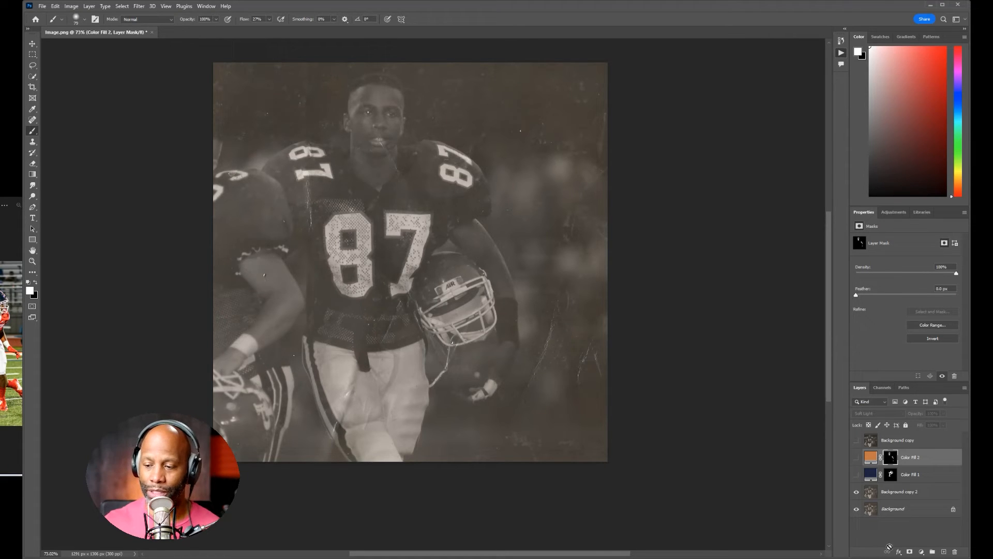
Turn on the Photo Restoration neural filter for the Background copy 2 layer and compare its preview with the original.
left_click(888, 493)
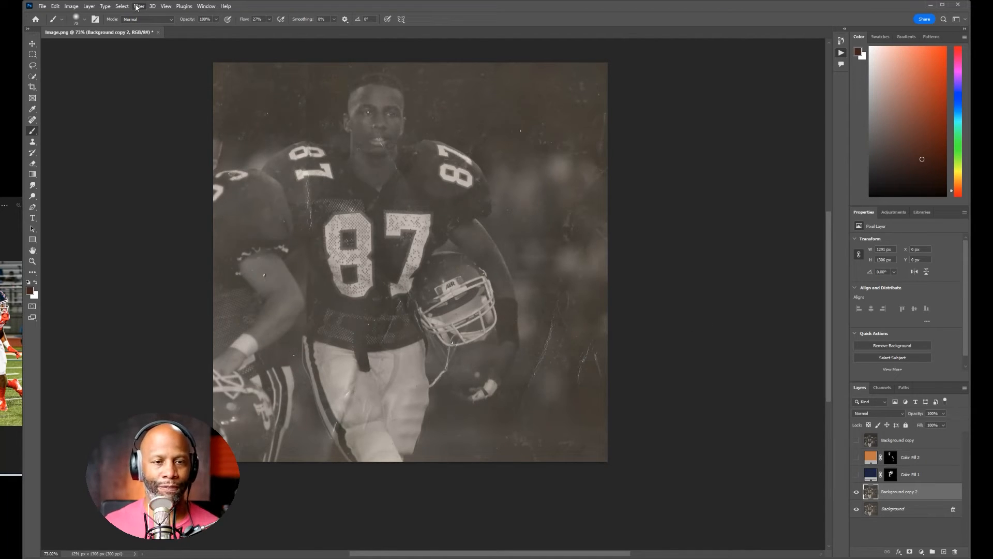
left_click(165, 42)
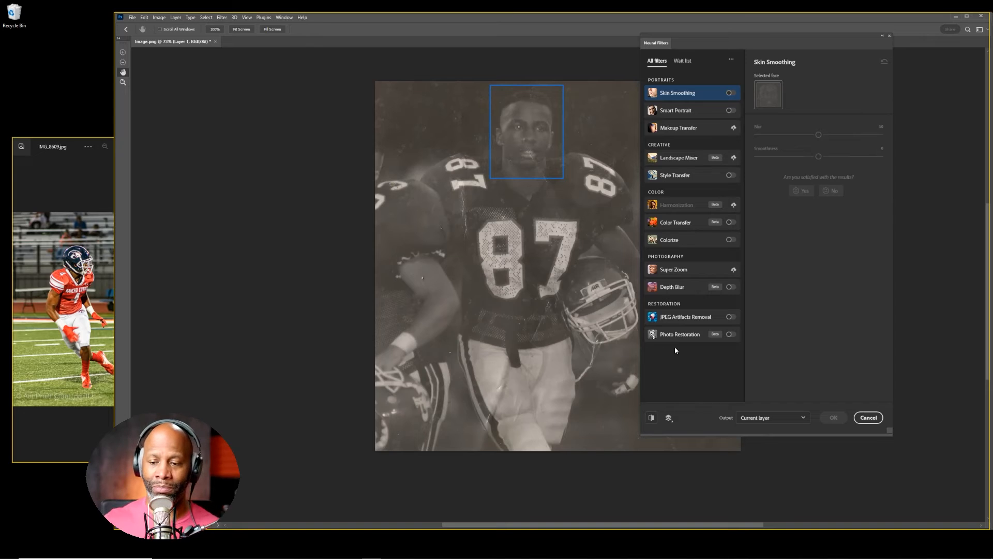
left_click(732, 335)
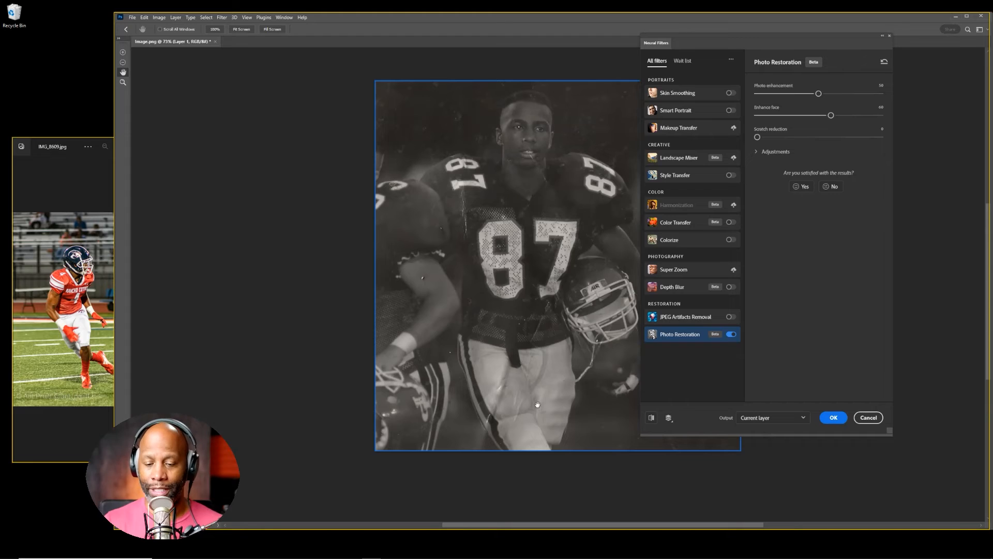
left_click(834, 417)
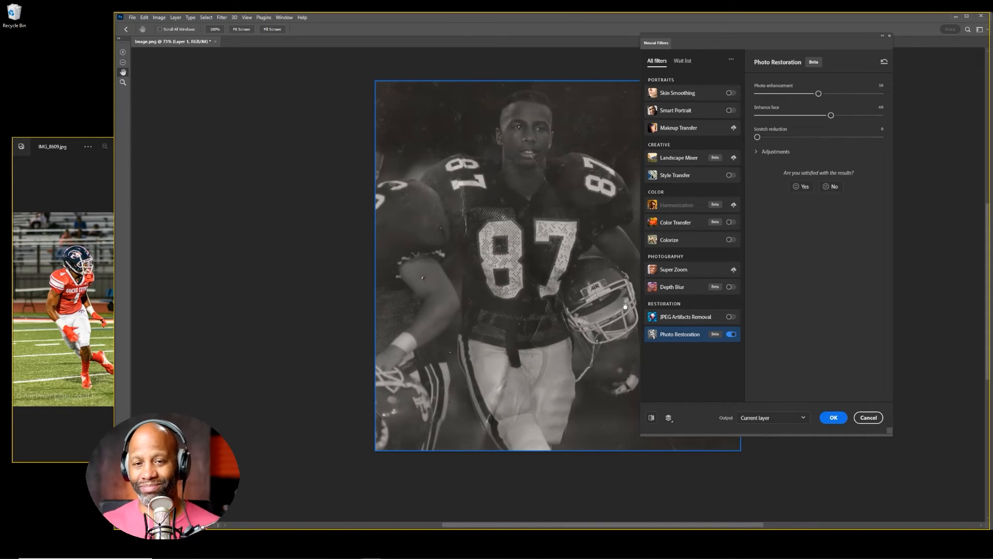
left_click(651, 420)
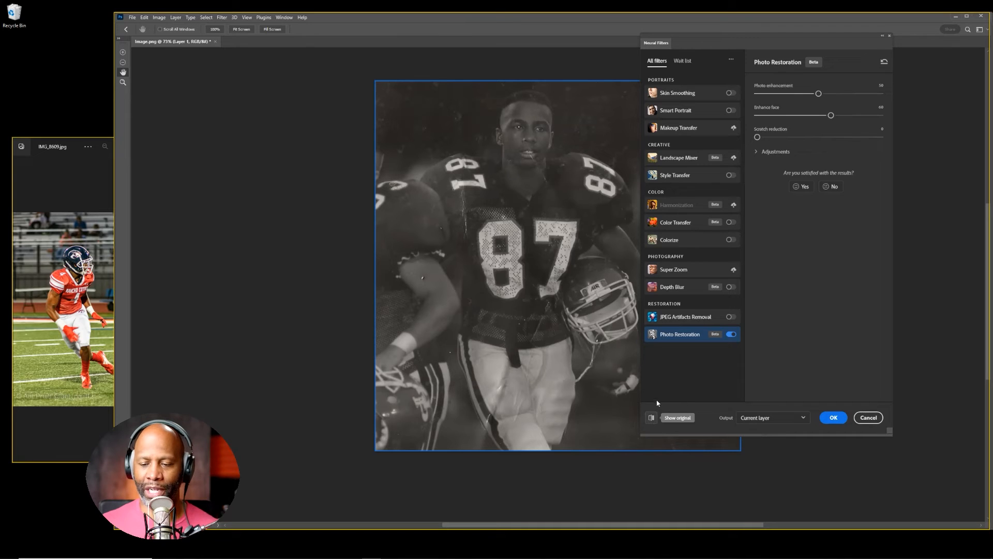
left_click(652, 419)
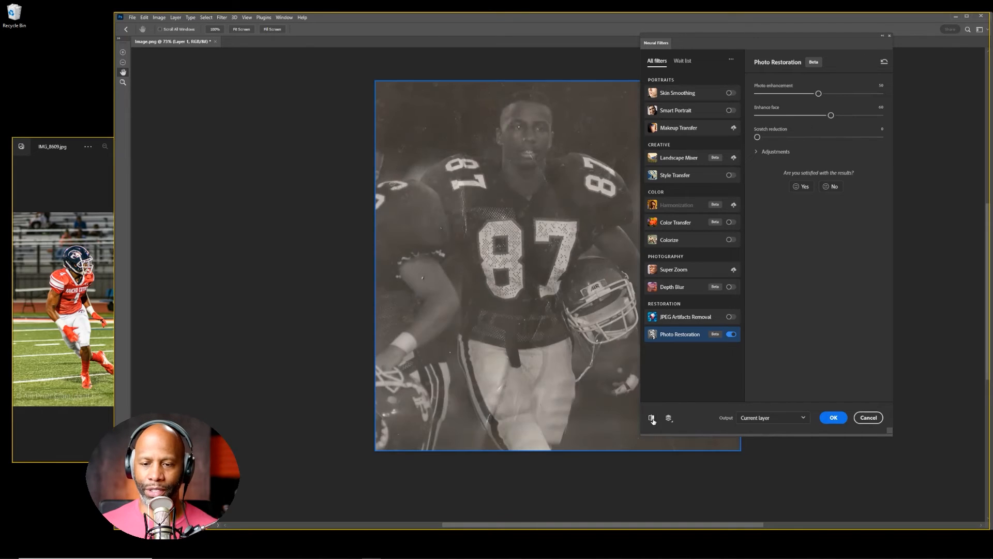
left_click(651, 419)
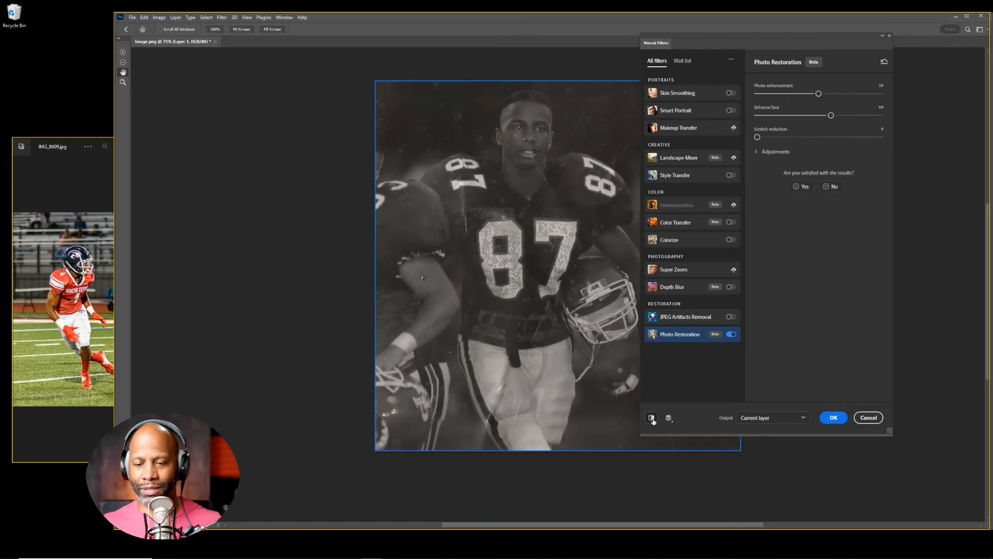
left_click(652, 419)
left_click(653, 419)
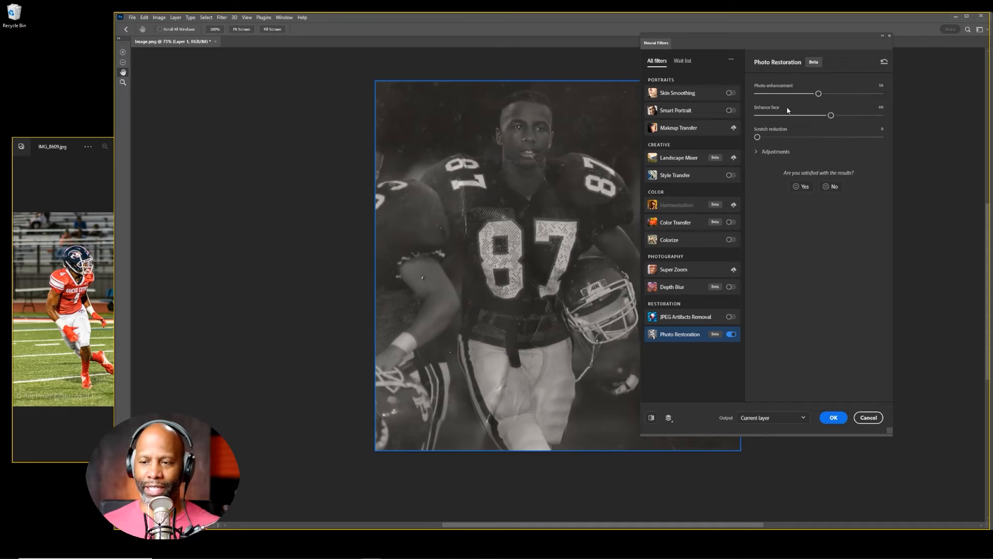
Expand the Photo Restoration adjustments, set Scratch reduction to about 11 and compare the preview with the original.
left_click(758, 153)
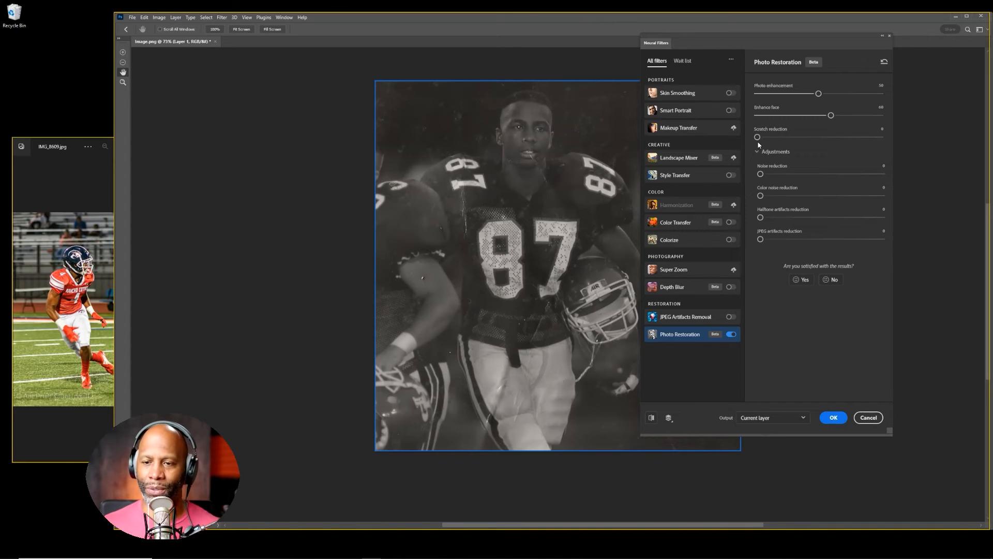
left_click_drag(790, 44, 837, 50)
left_click_drag(555, 181, 447, 169)
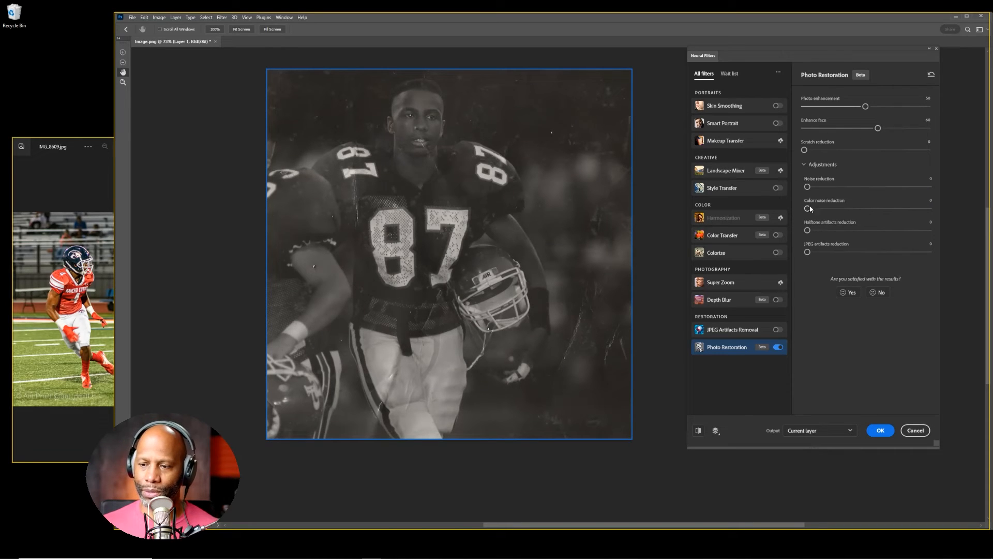
left_click_drag(805, 150, 817, 151)
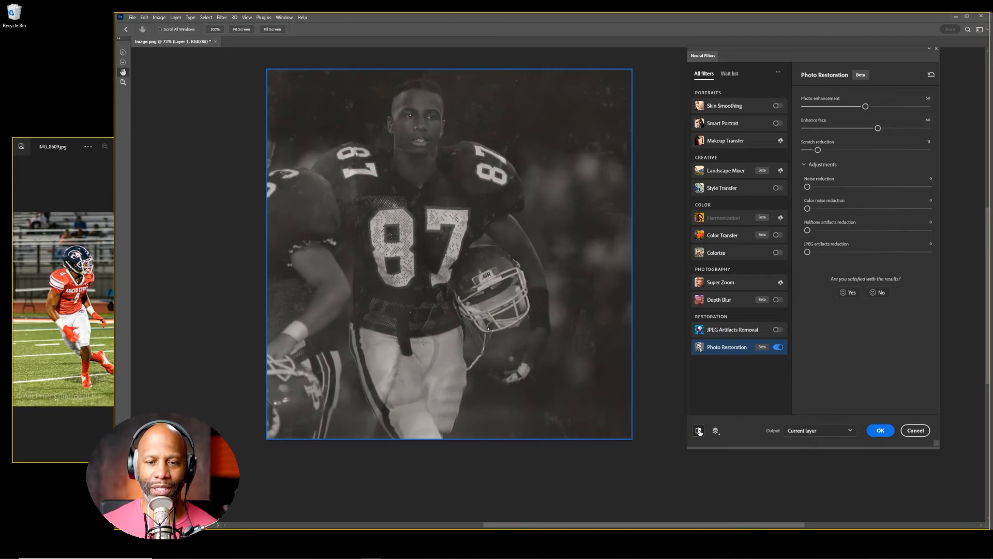
left_click(699, 431)
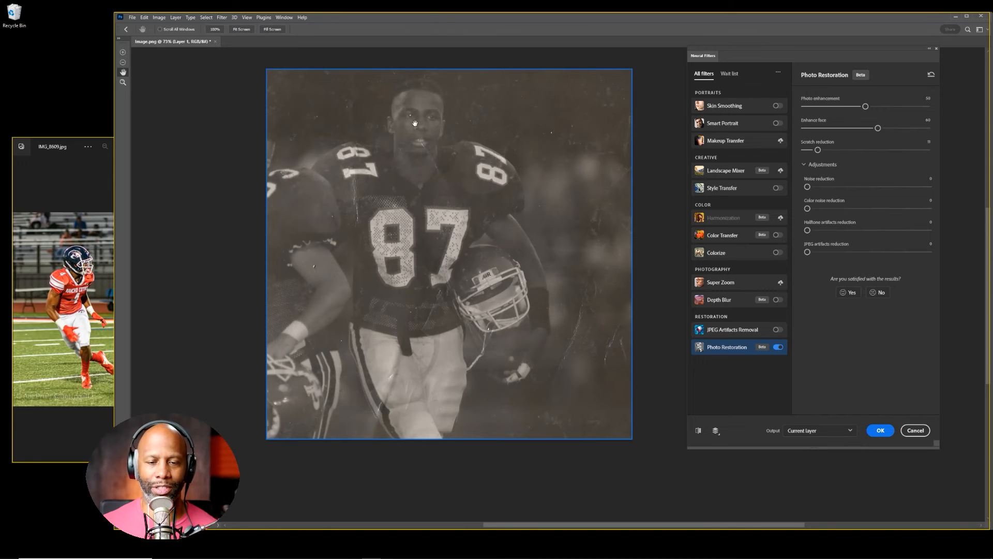
left_click(699, 431)
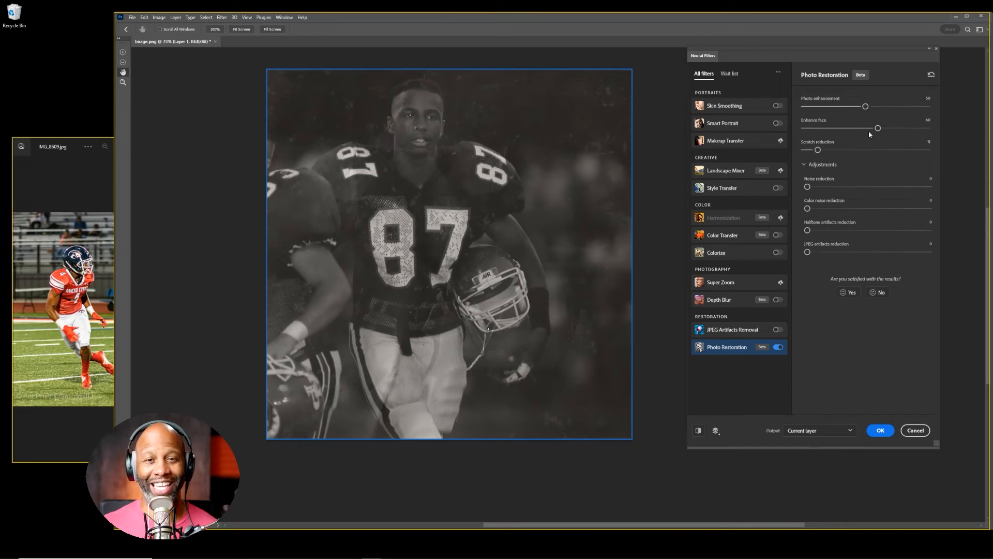
Set Photo Restoration's Enhance face to about 19 and Scratch reduction to about 23.
left_click_drag(878, 128, 857, 131)
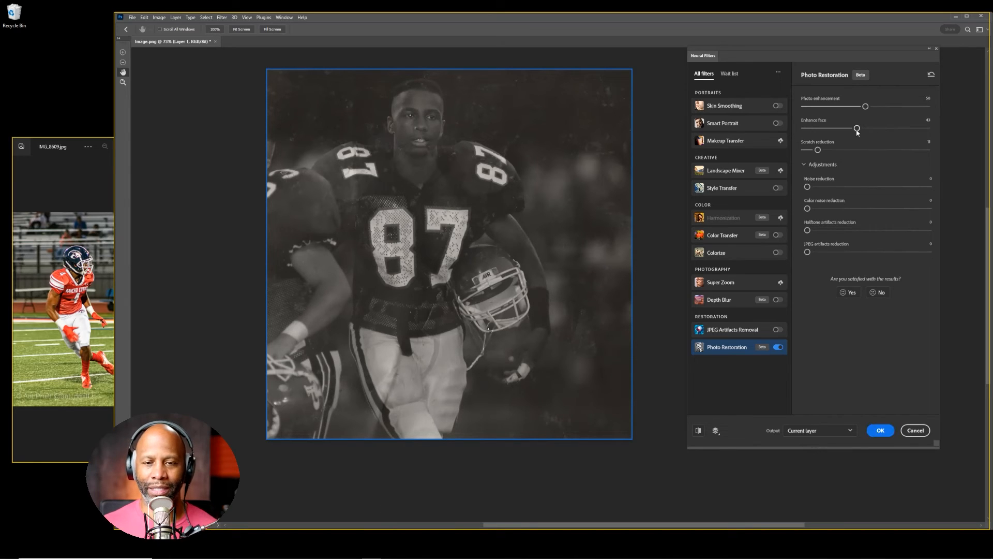
left_click_drag(857, 129, 828, 130)
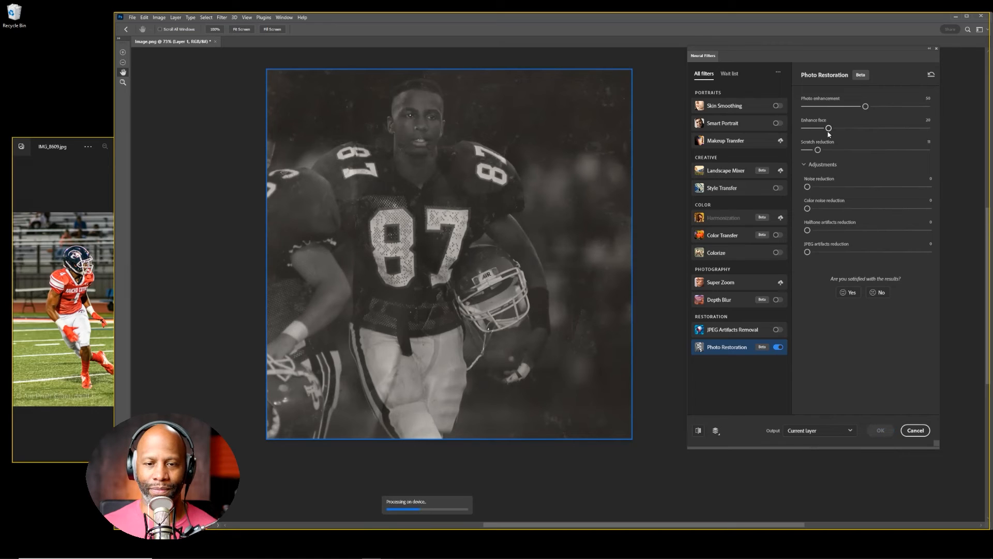
mouse_move(829, 129)
left_mouse_down()
mouse_move(817, 129)
mouse_move(826, 128)
left_mouse_up()
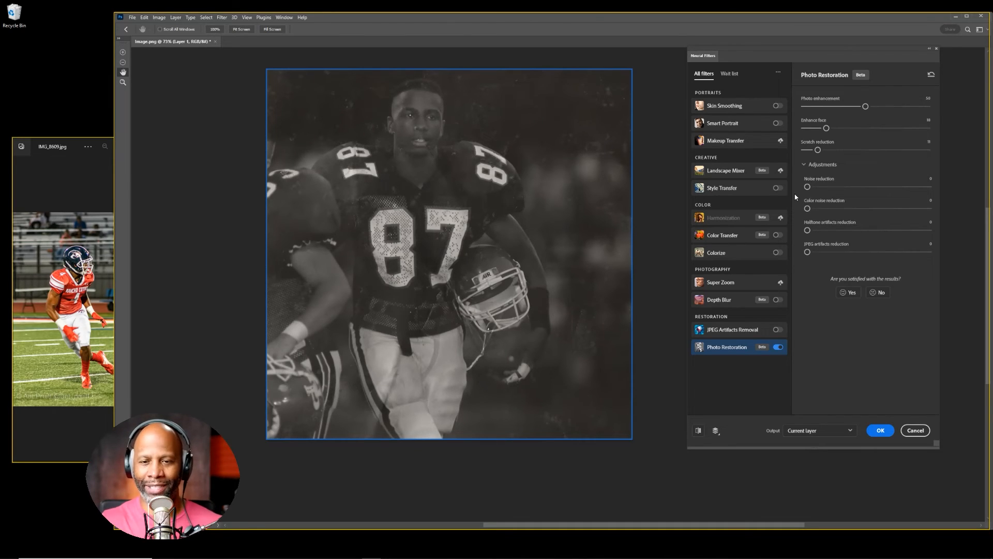
left_click_drag(818, 150, 833, 150)
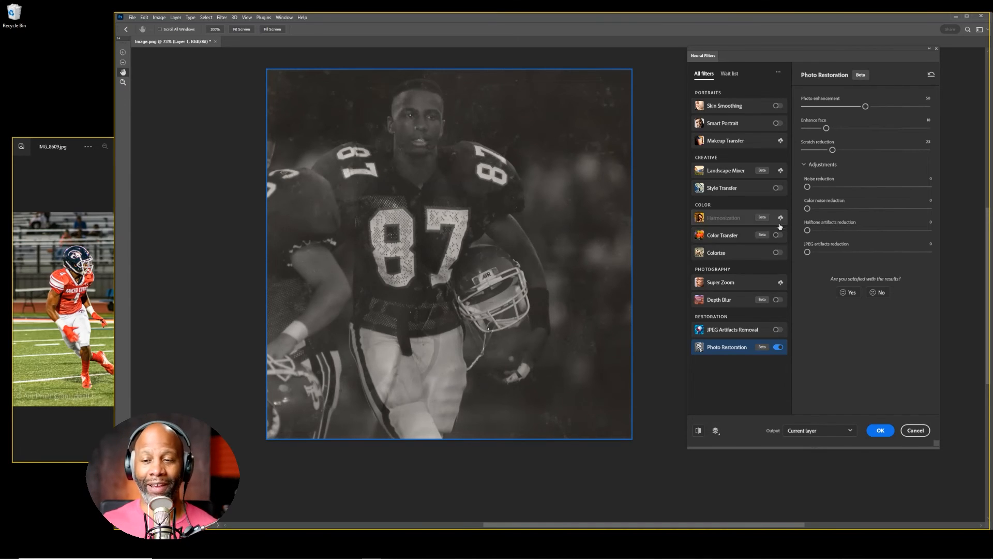
Turn on the Colorize neural filter with automatic colouring, apply the filters to the current layer and clear the selection.
left_click(778, 252)
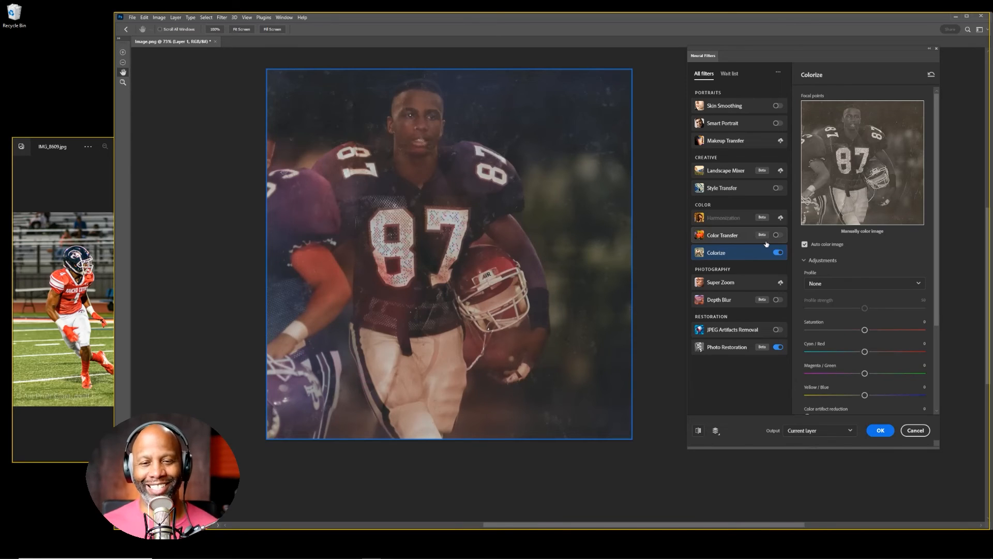
mouse_move(767, 244)
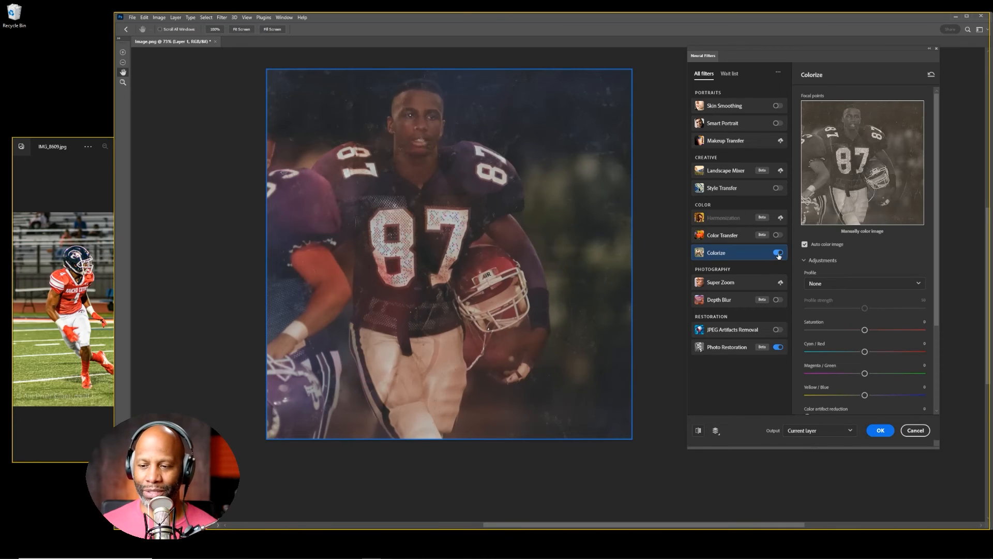
left_click(884, 430)
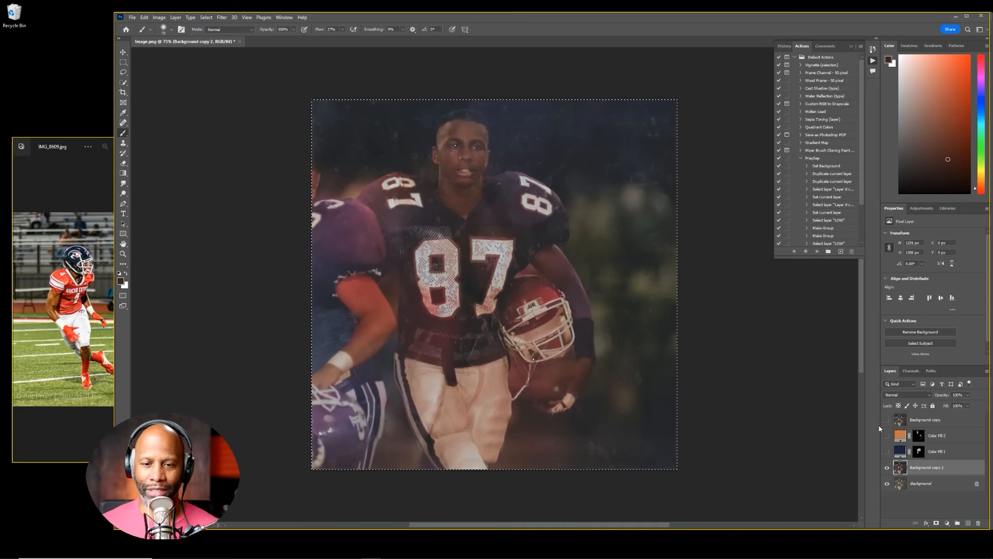
key("ctrl+d")
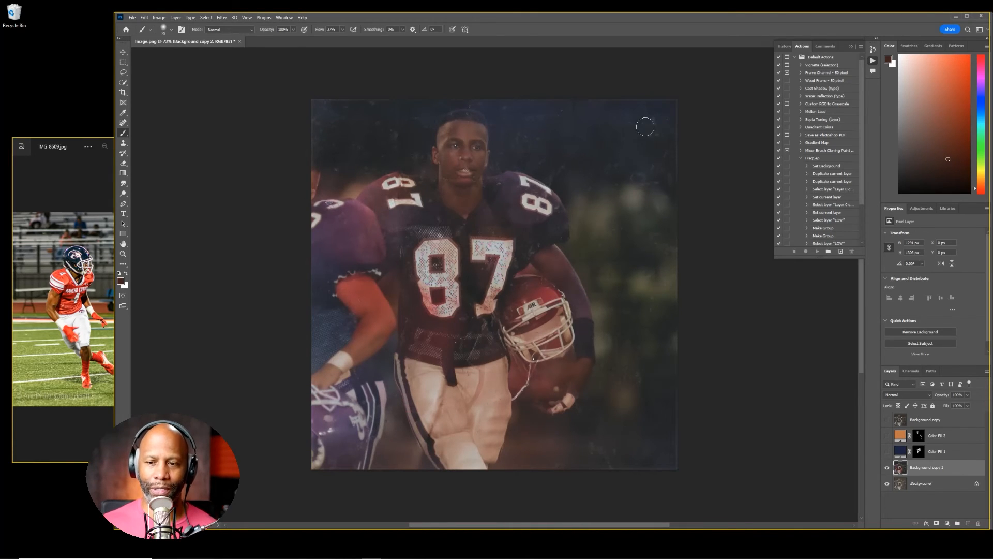
Remove specks from the dark background on both sides of the central player's head with the Spot Healing Brush.
key("j")
mouse_move(654, 116)
left_mouse_down()
mouse_move(669, 161)
mouse_move(648, 116)
mouse_move(644, 135)
left_mouse_up()
mouse_move(644, 183)
left_mouse_down()
mouse_move(635, 175)
mouse_move(660, 164)
mouse_move(633, 193)
left_mouse_up()
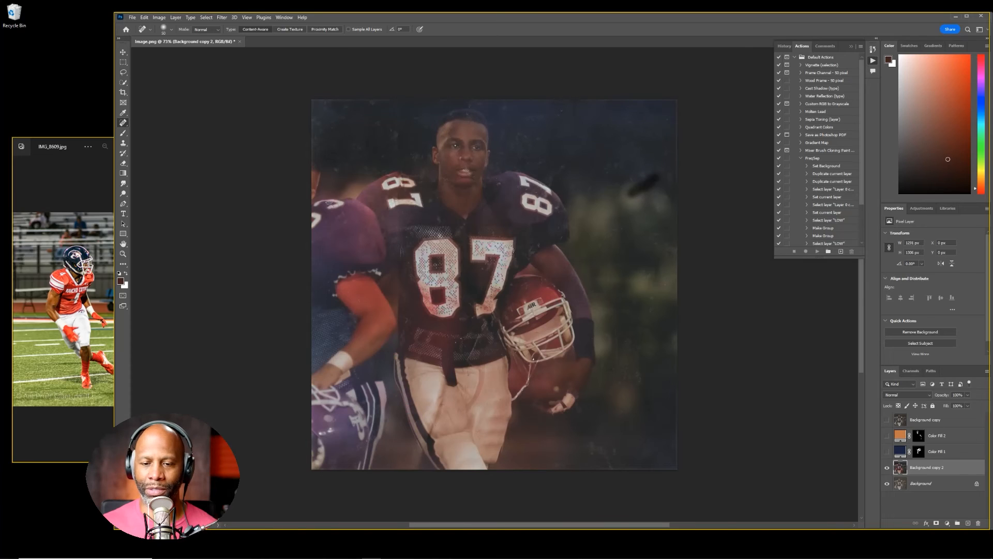
left_click(370, 104)
left_click(394, 137)
left_click_drag(416, 141, 408, 142)
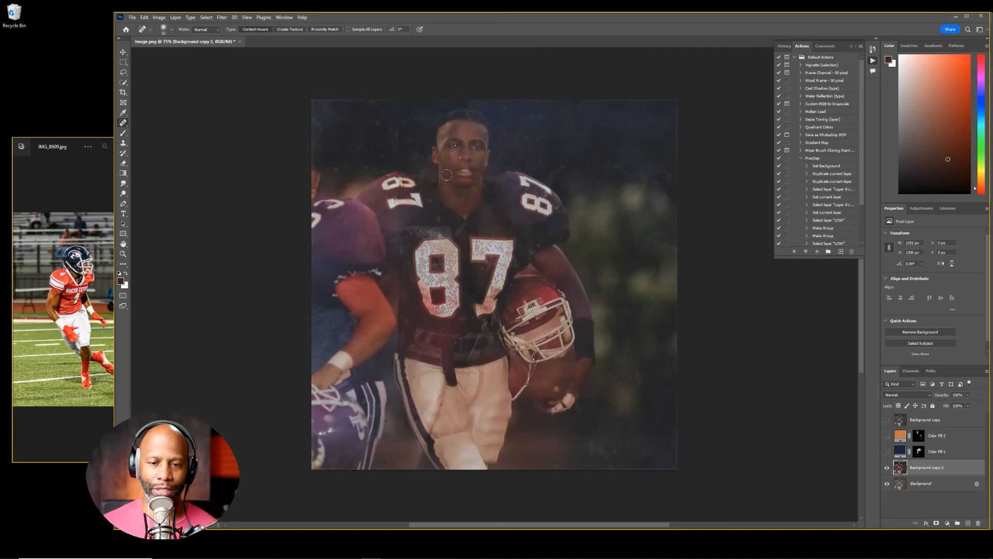
Heal the fine specks in the dark background above the central player's shoulder on the teammate's side.
scroll(449, 177, "up", 8)
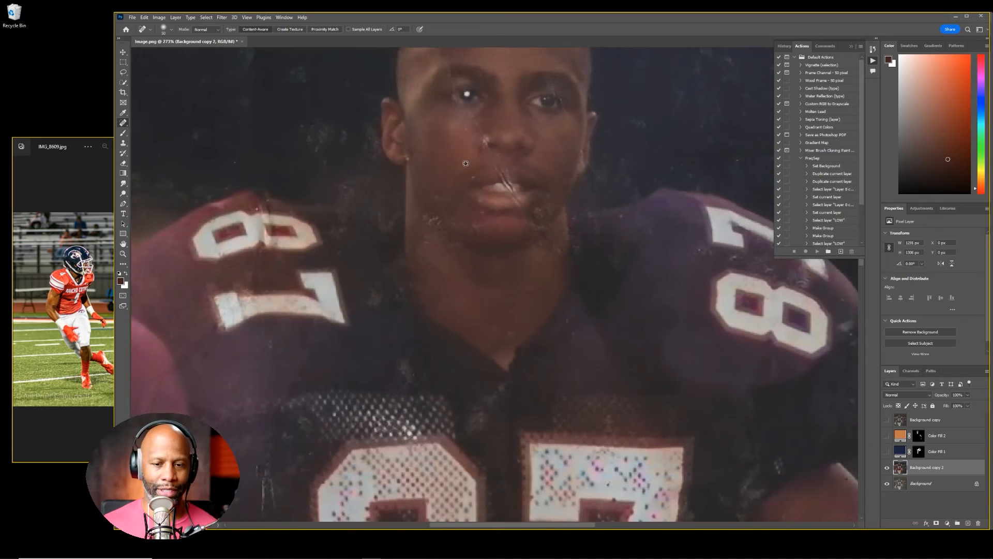
left_click_drag(336, 171, 543, 196)
left_click_drag(501, 157, 537, 163)
left_click_drag(505, 95, 466, 88)
left_click(444, 91)
left_click_drag(403, 177, 383, 195)
left_click(220, 18)
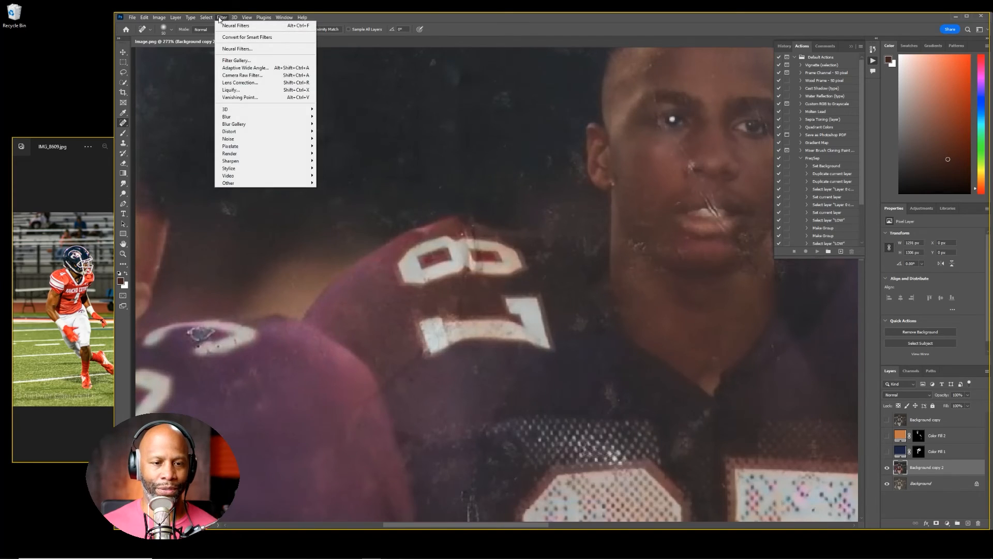
mouse_move(222, 17)
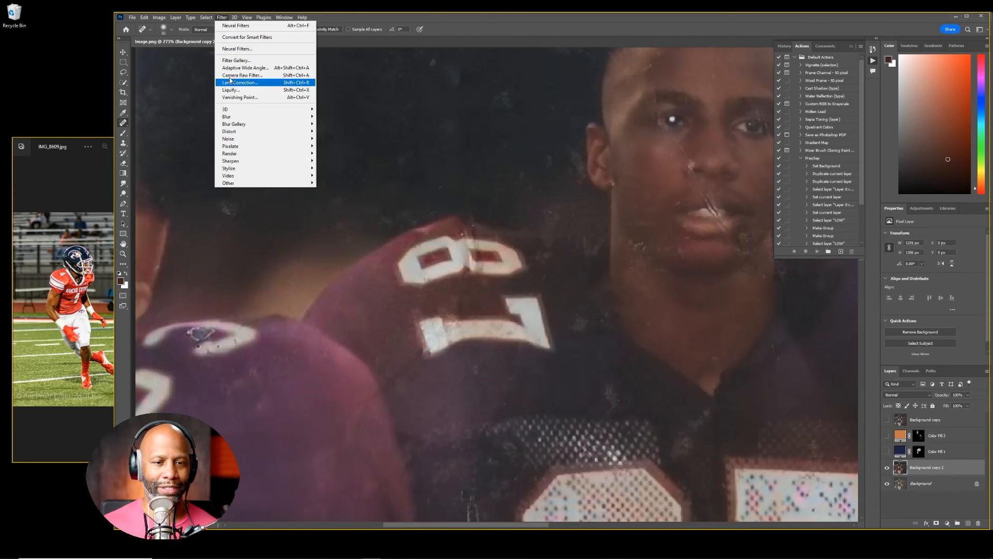
mouse_move(256, 143)
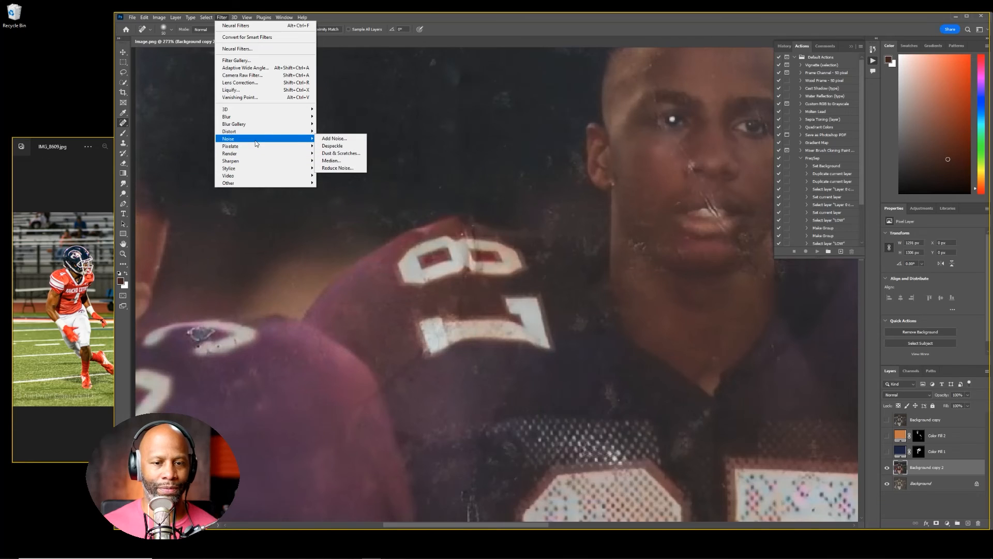
left_click(349, 156)
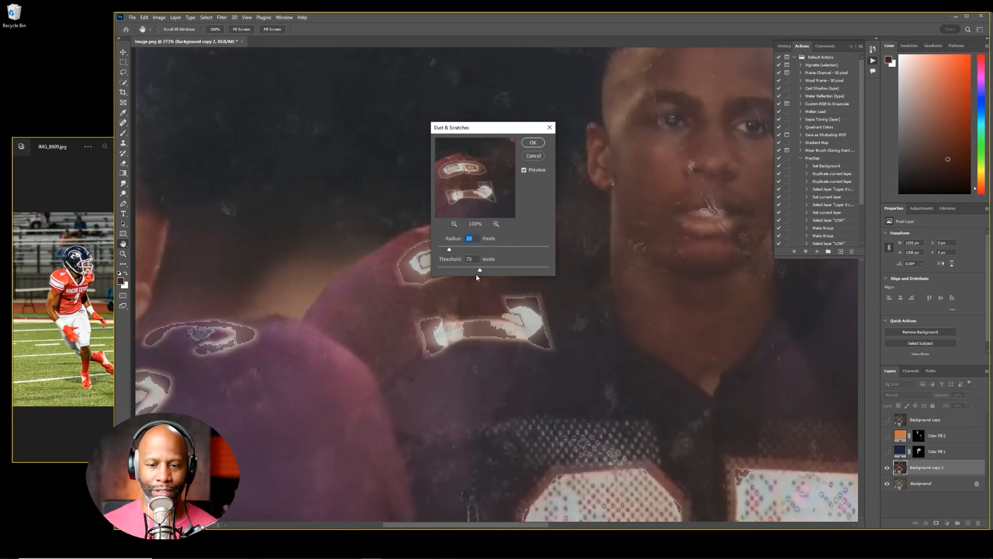
left_click_drag(477, 267, 442, 251)
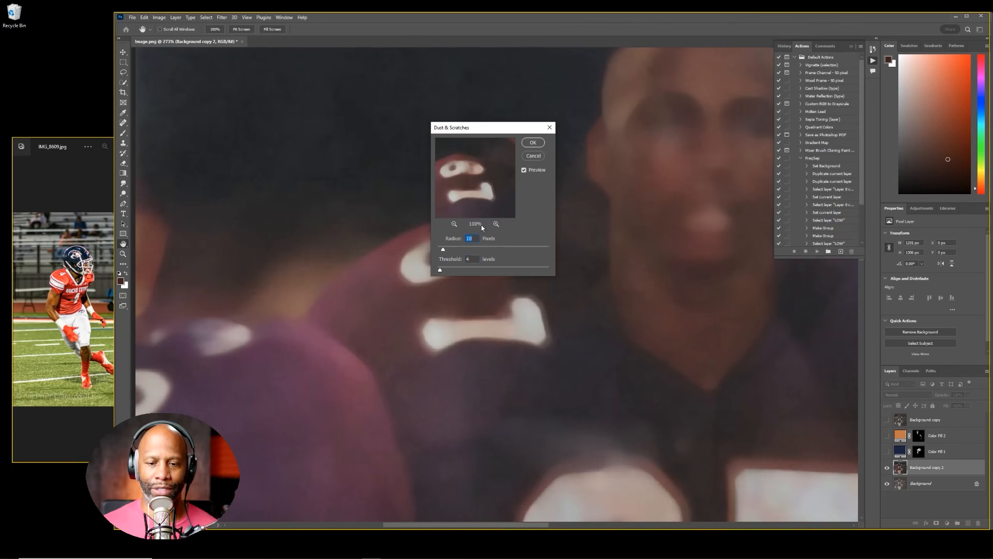
left_click_drag(469, 265, 514, 269)
left_click(493, 250)
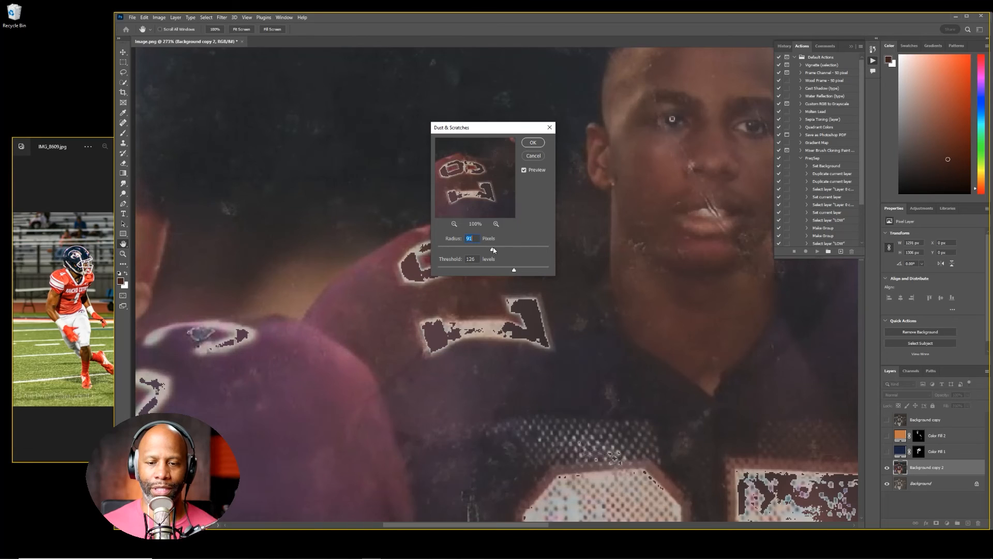
left_click(533, 156)
Spot-heal the remaining blemishes in the background beside the head and neck and on the jersey below the collar.
key("j")
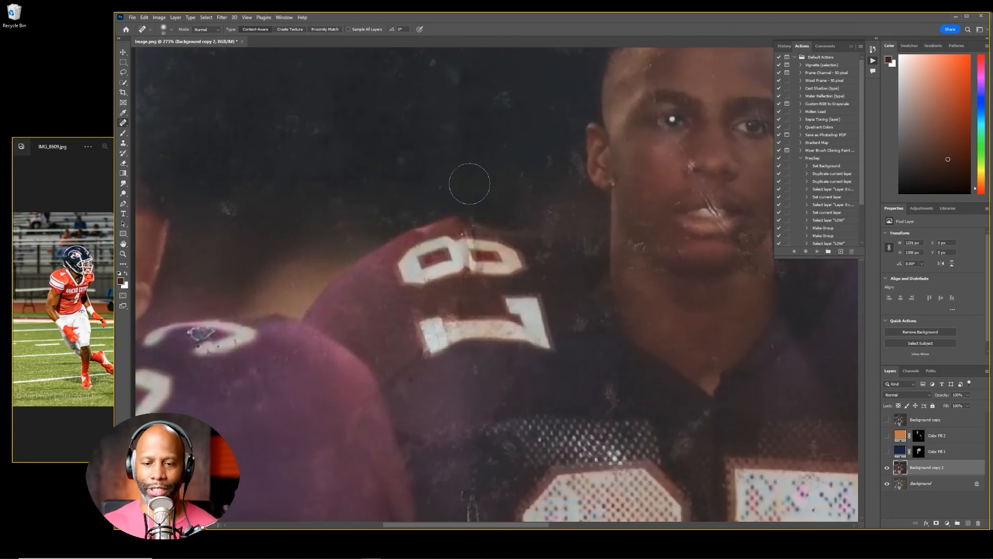
left_click(588, 253)
left_click_drag(552, 210, 553, 223)
left_click(496, 93)
left_click(414, 64)
left_click(592, 376)
scroll(384, 194, "down", 3)
scroll(384, 194, "down", 5)
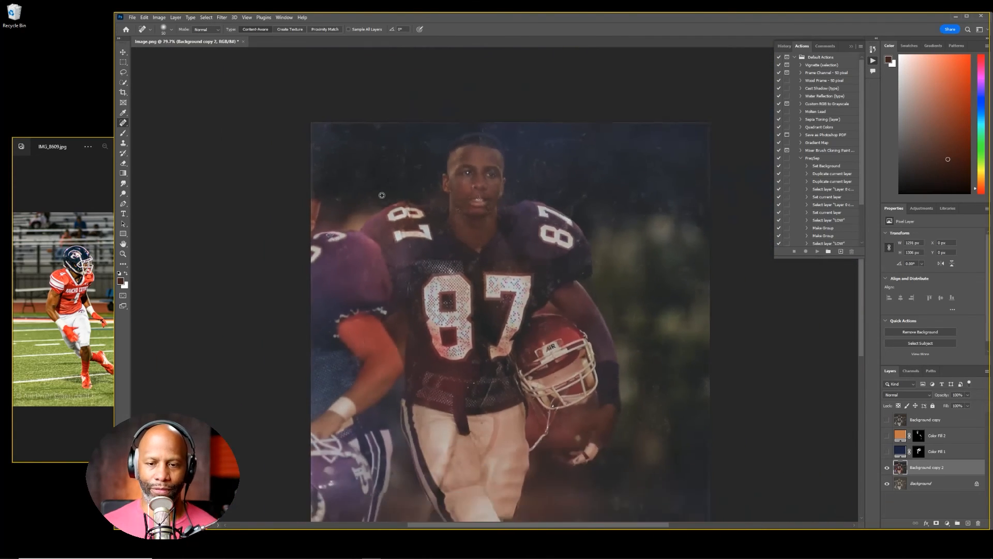
scroll(385, 192, "up", 1)
scroll(386, 191, "down", 1)
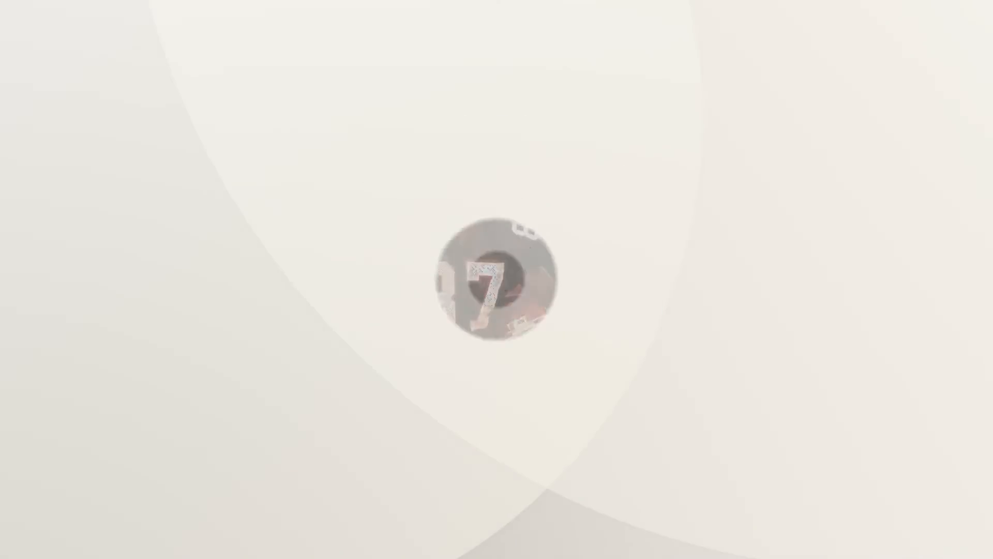